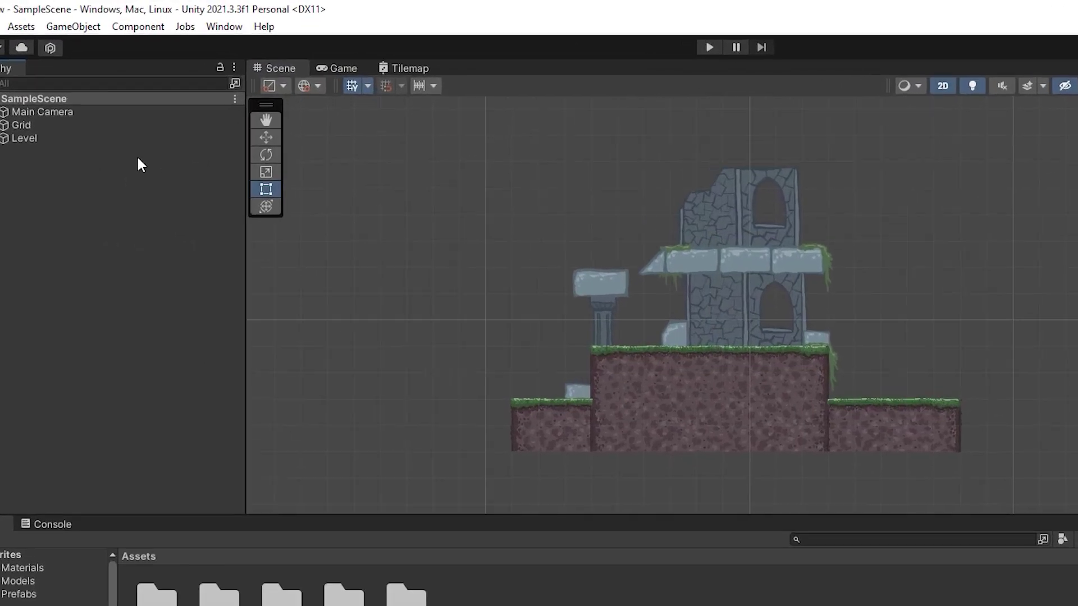
# - Find the Universal RP package in the Unity Registry and install it, closing the Package Manager when done
pyautogui.click(181, 22)
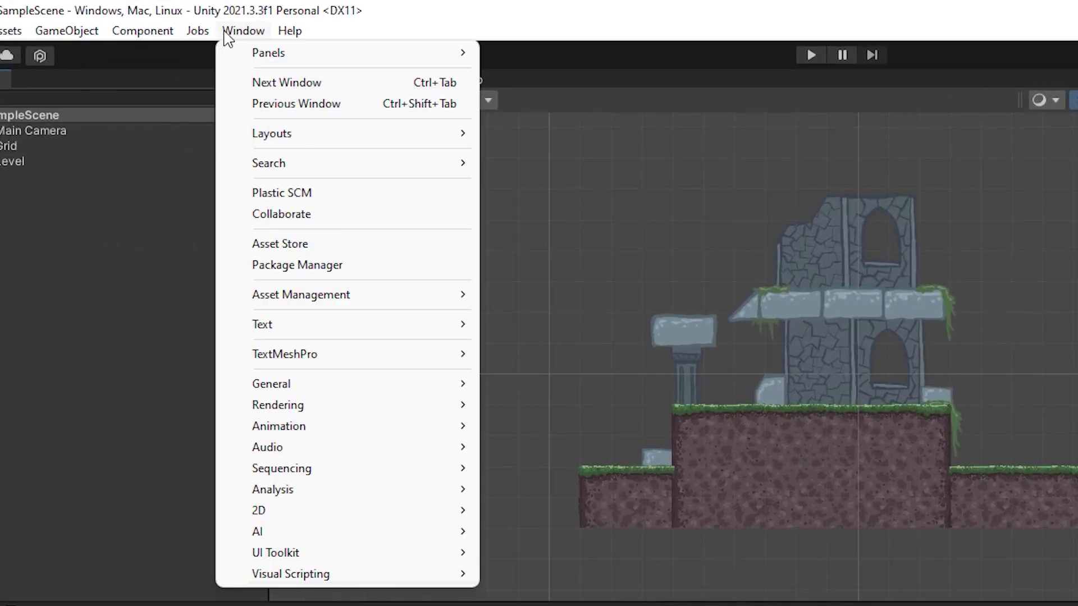
pyautogui.click(337, 266)
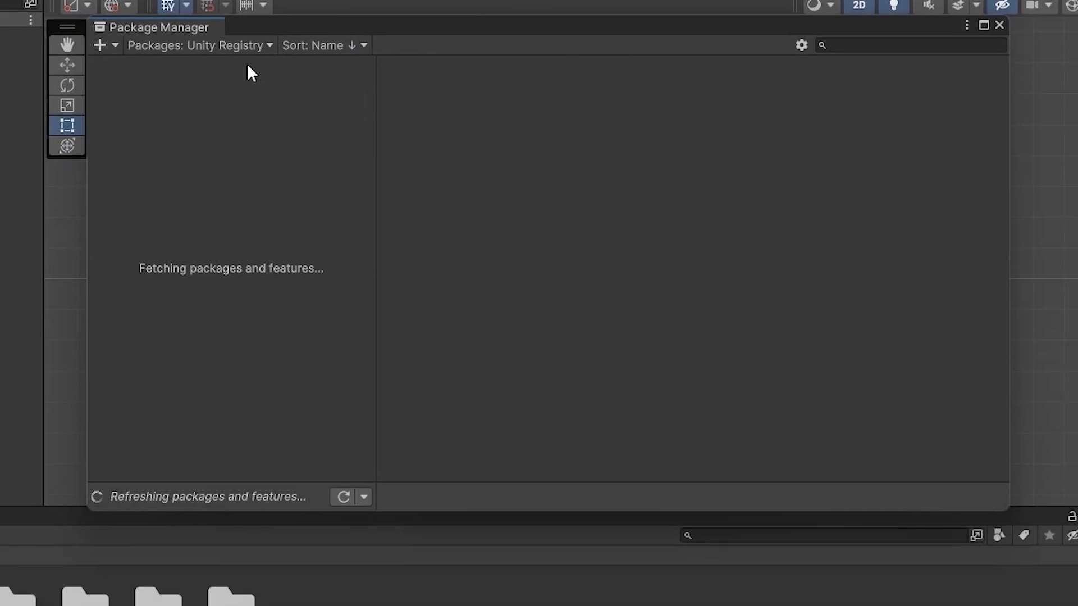
pyautogui.click(239, 46)
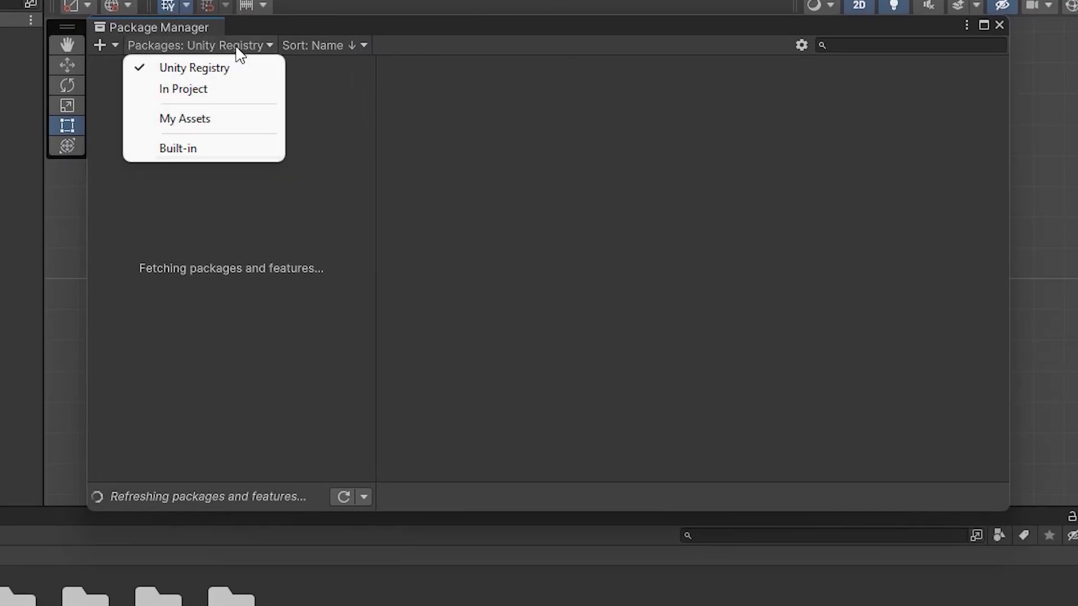
pyautogui.click(191, 69)
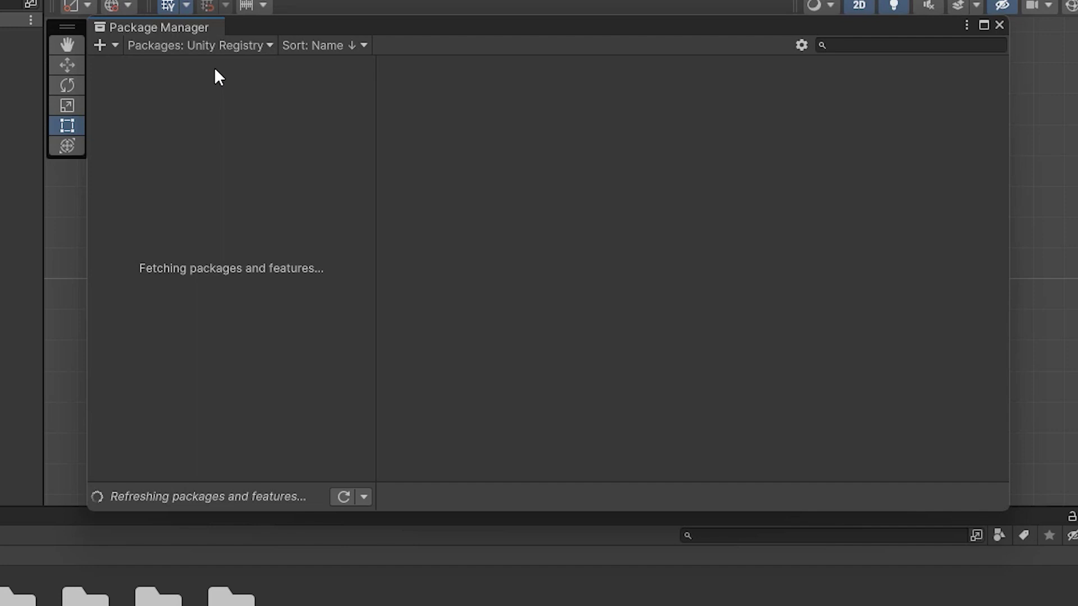
pyautogui.write('universal')
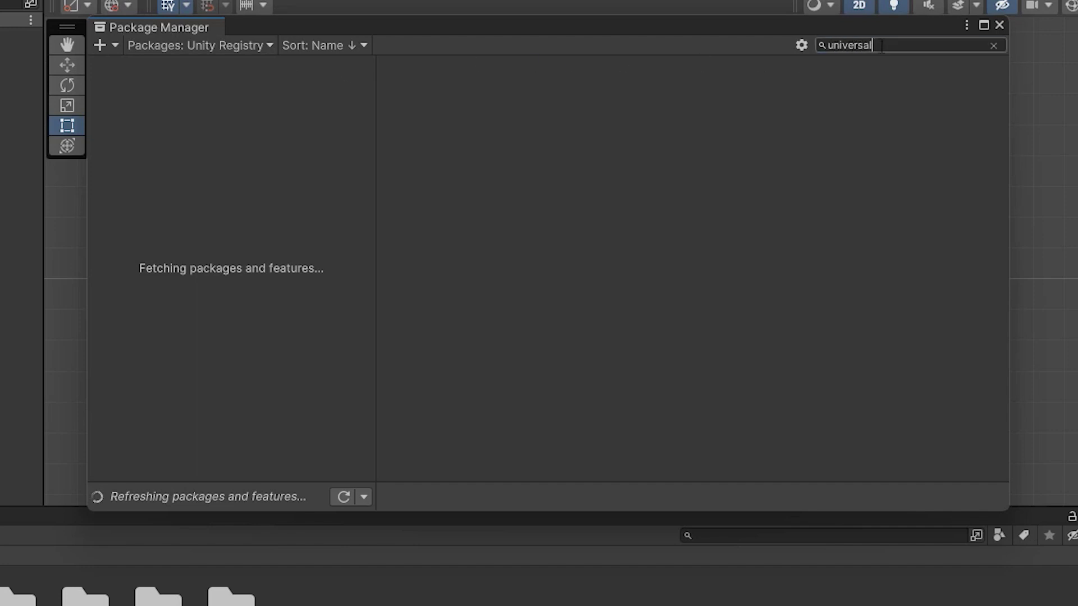
pyautogui.click(236, 91)
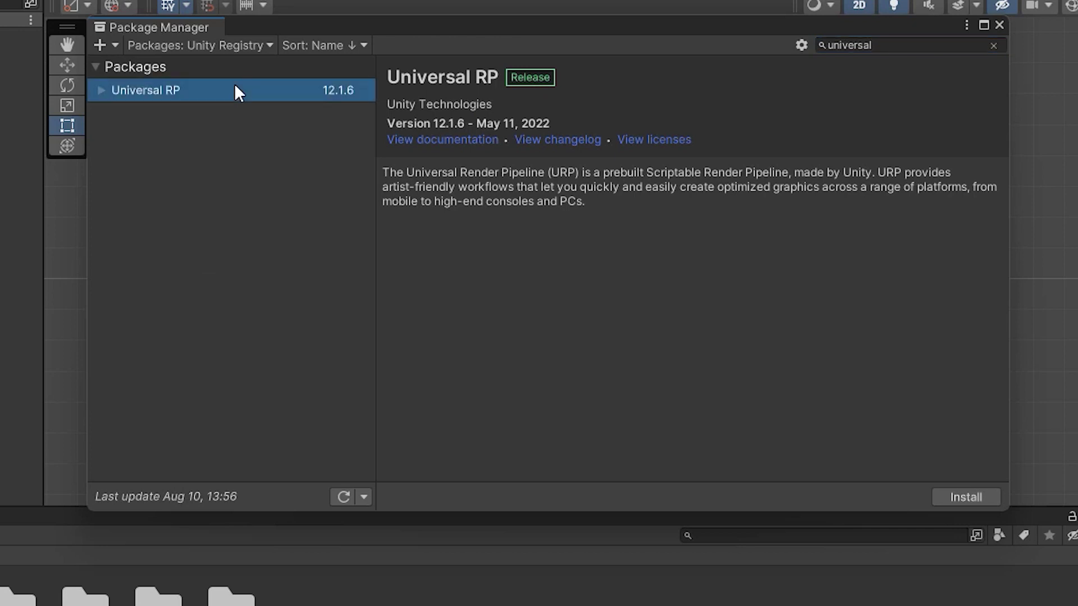
pyautogui.click(948, 498)
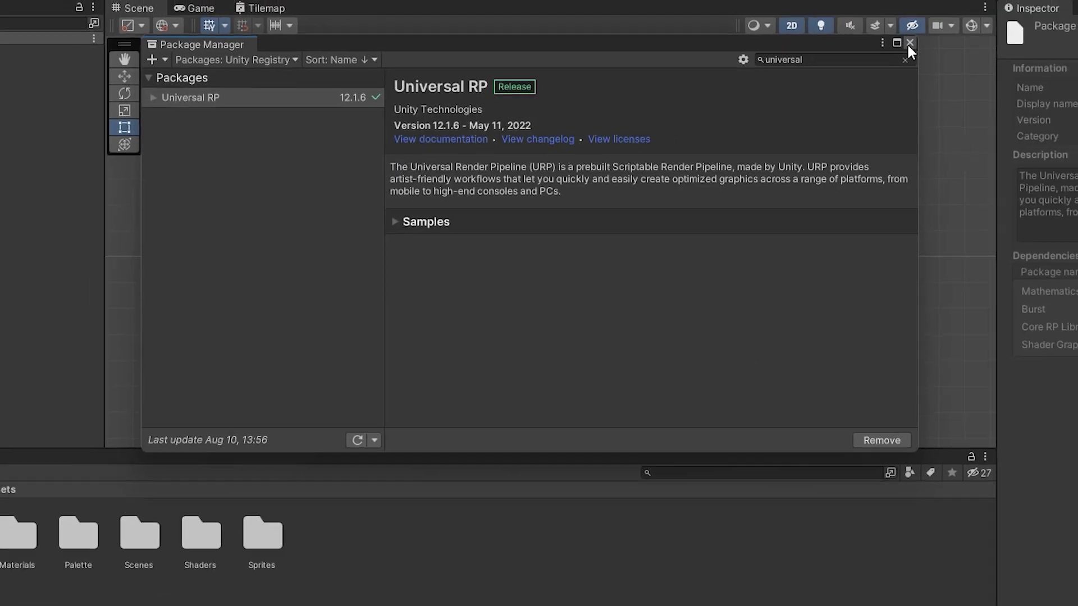
pyautogui.click(999, 25)
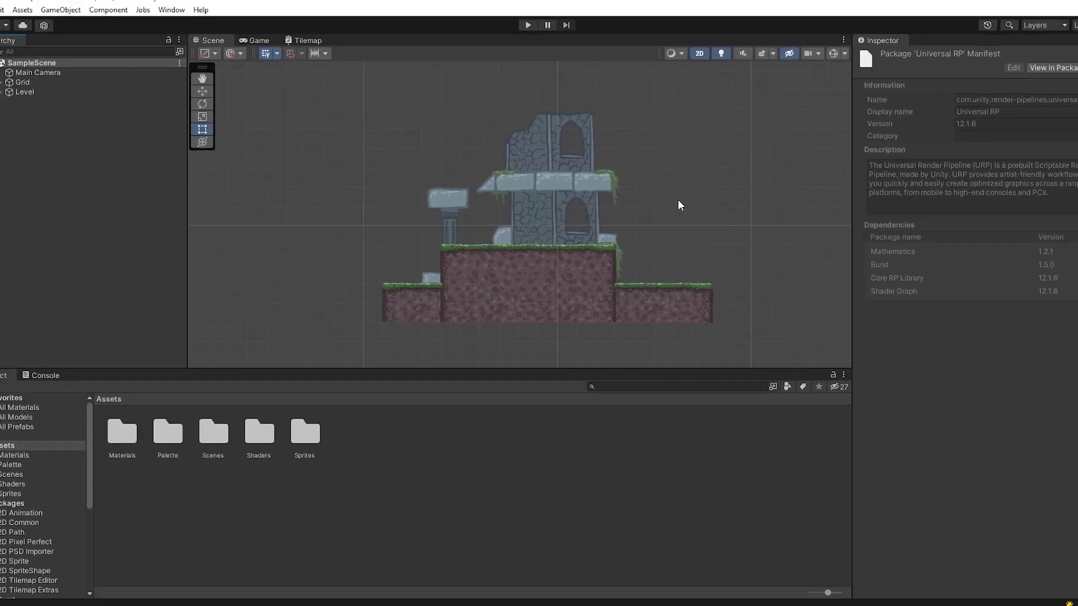
# - Create a new folder named URP inside the project's Assets folder
pyautogui.rightClick(354, 420)
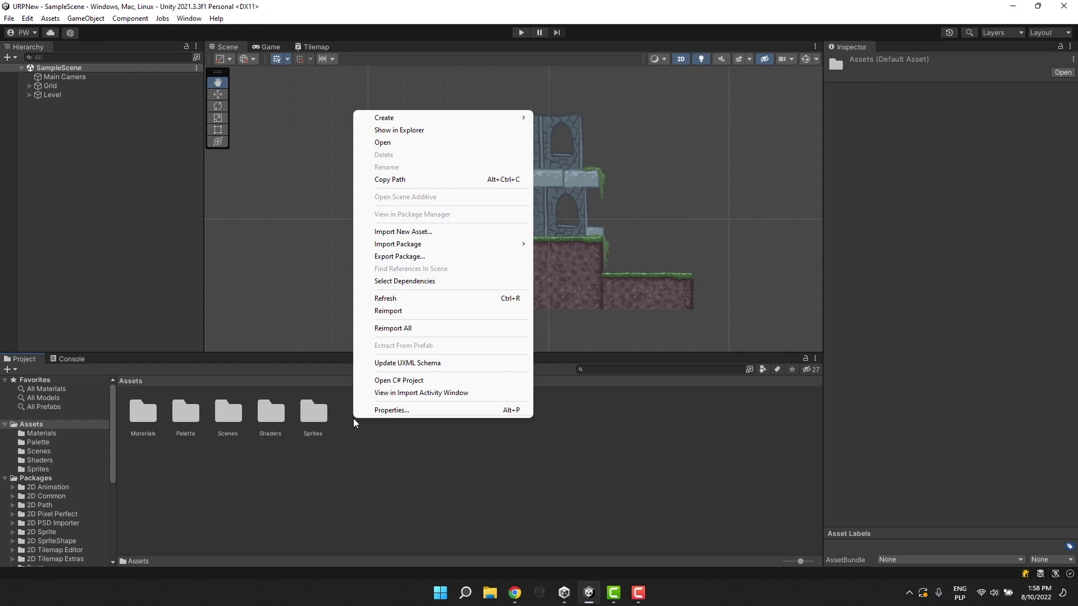
pyautogui.moveTo(471, 119)
pyautogui.click(576, 22)
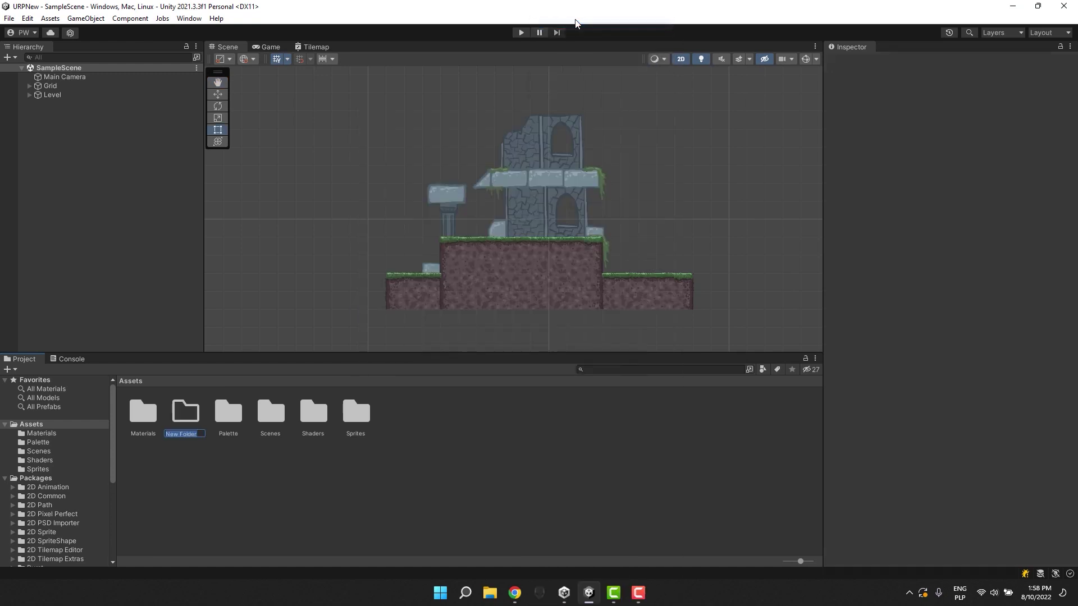
pyautogui.write('URP')
pyautogui.press('Return')
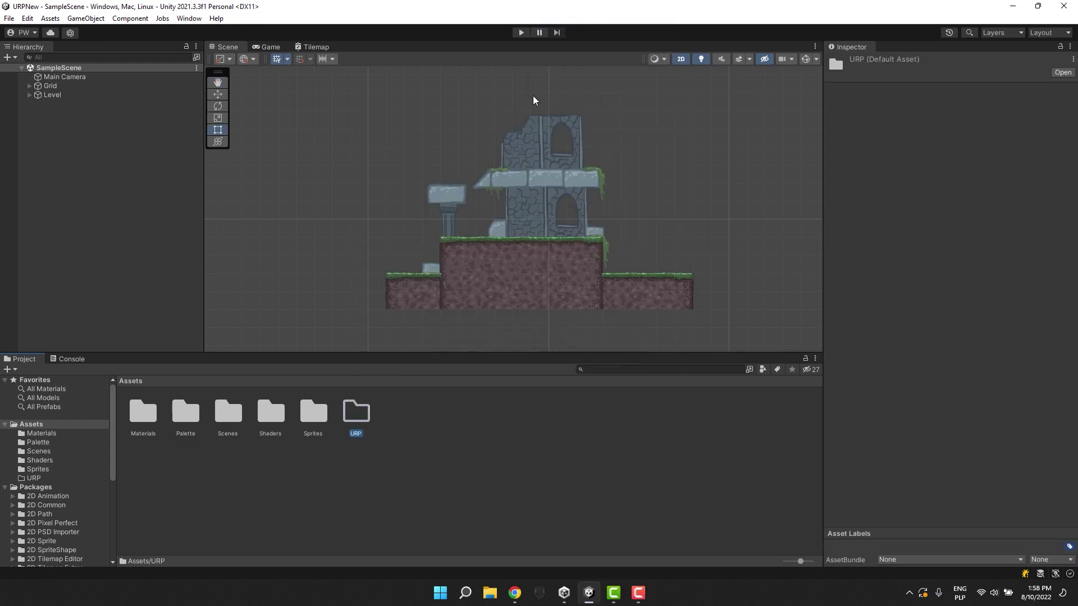
# - Inside the URP folder, create a URP Asset (with 2D Renderer) named URPAsset
pyautogui.doubleClick(364, 414)
pyautogui.rightClick(344, 435)
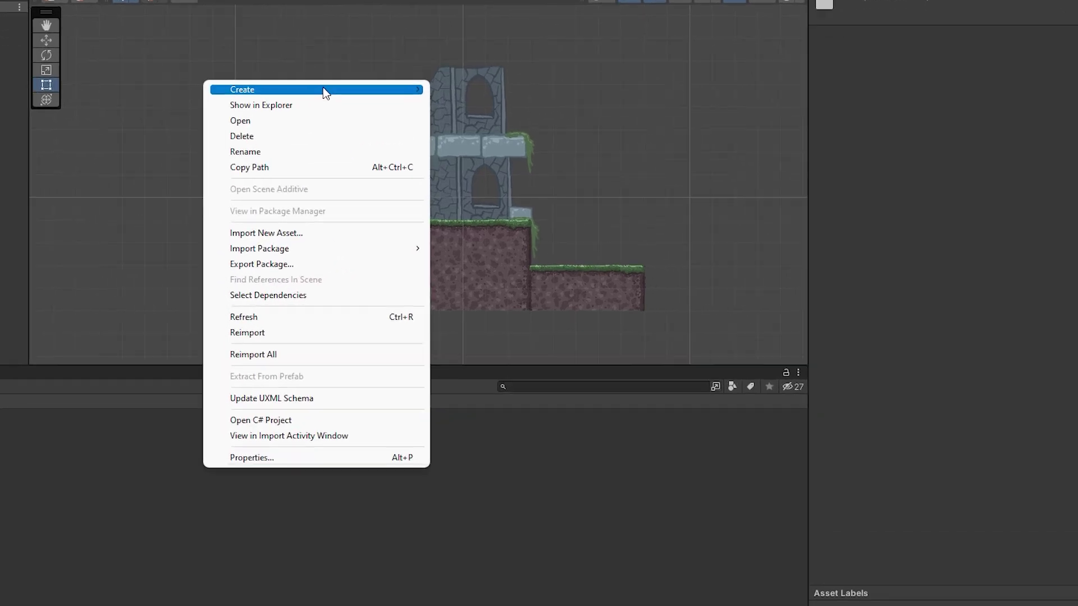
pyautogui.moveTo(440, 136)
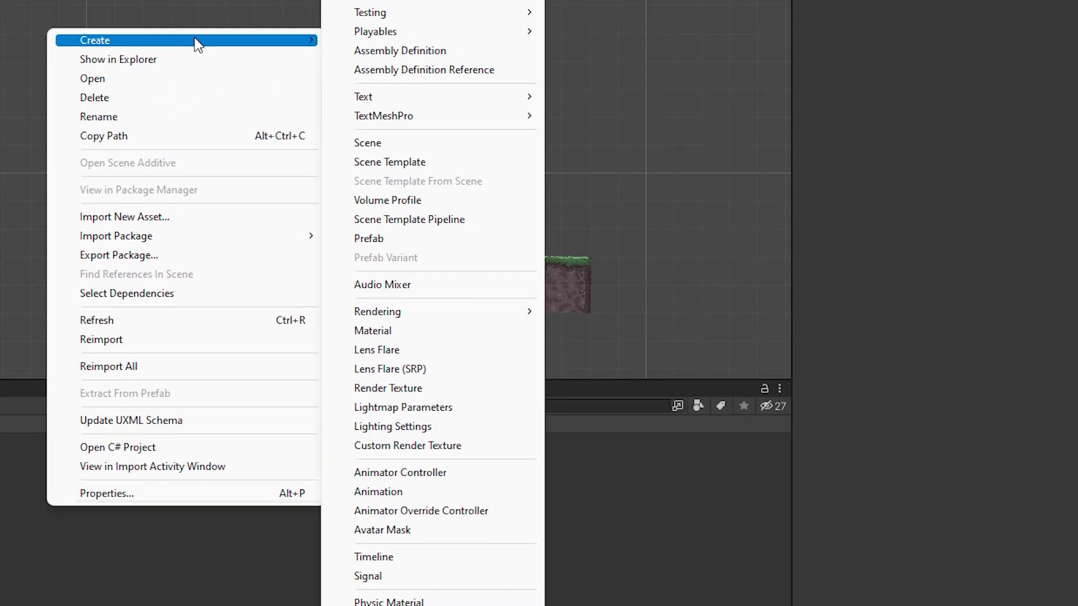
pyautogui.moveTo(381, 317)
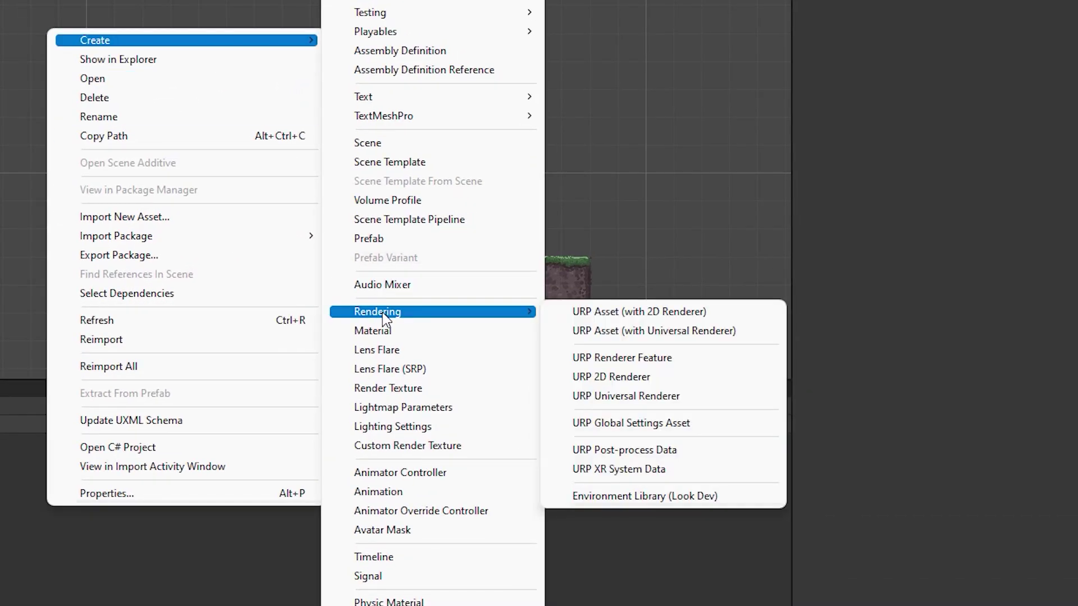
pyautogui.click(567, 312)
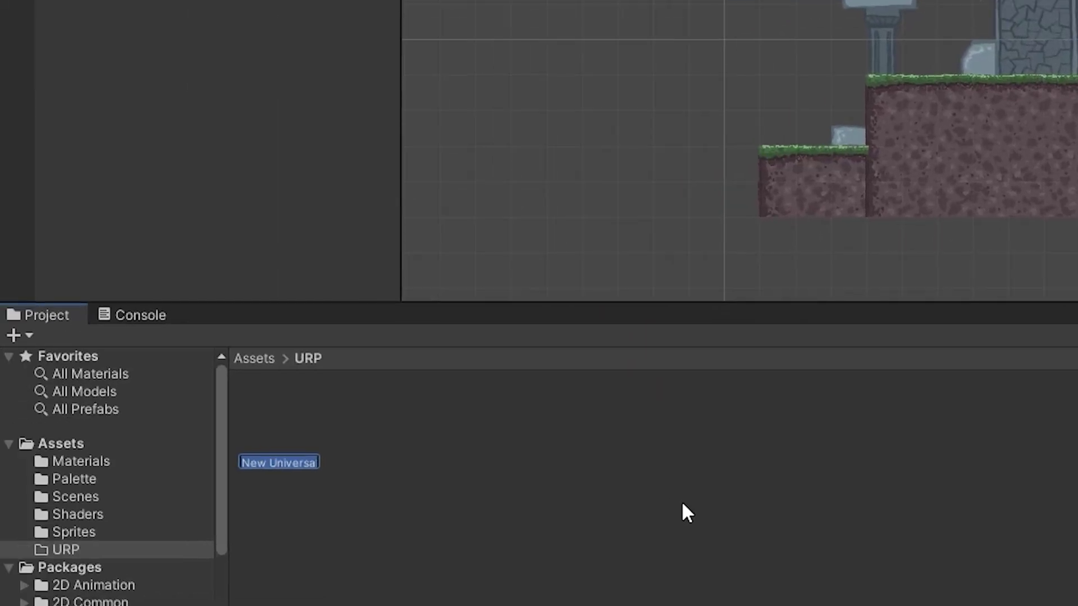
pyautogui.write('URPAsset')
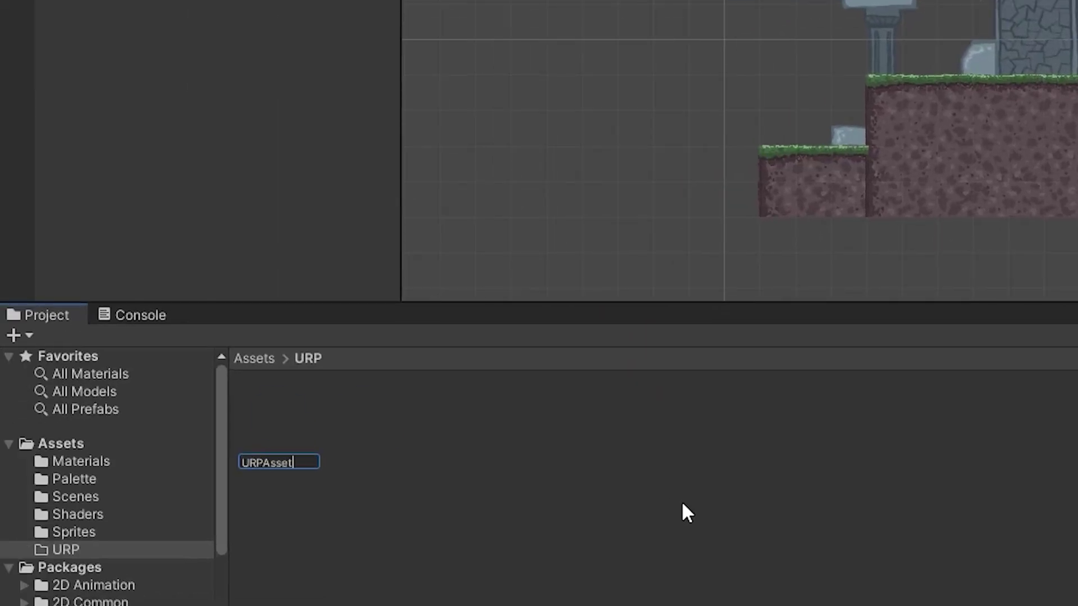
pyautogui.press('Return')
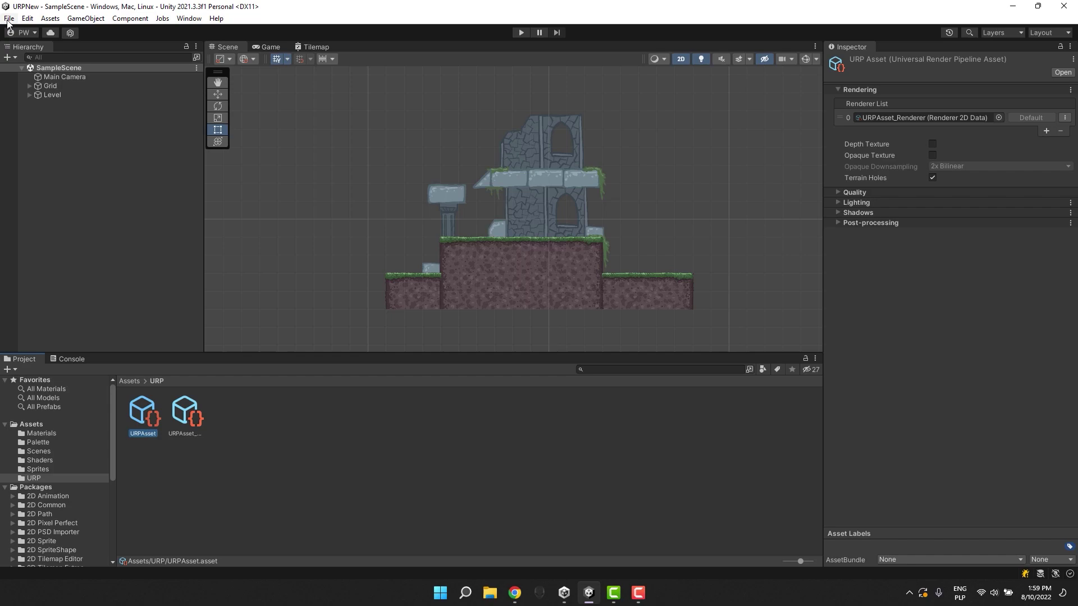
# - In the project's Graphics settings, assign URPAsset as the Scriptable Render Pipeline and accept the pipeline change
pyautogui.click(9, 18)
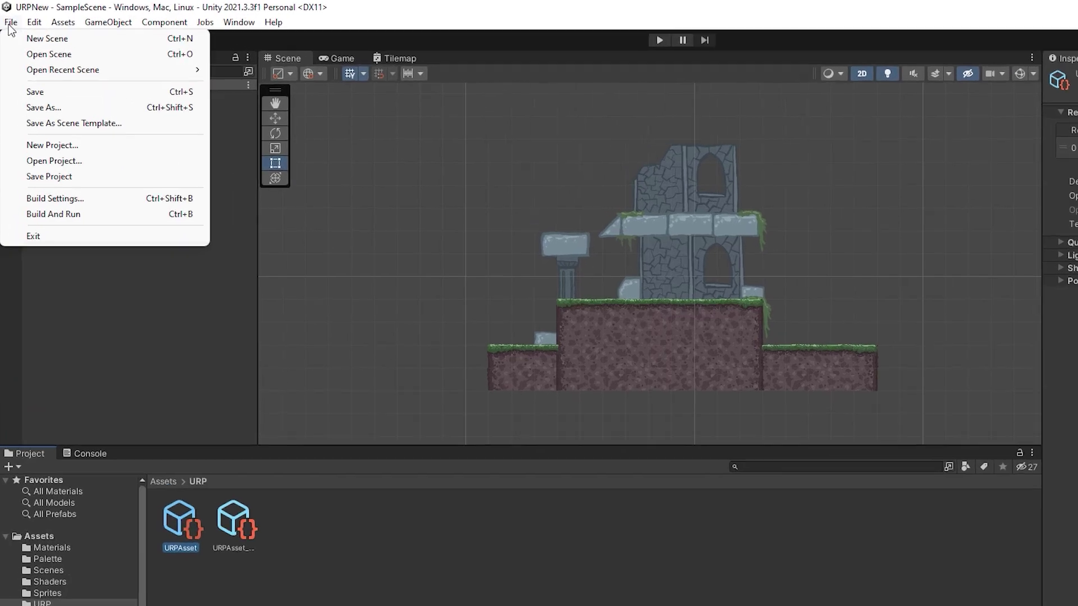
pyautogui.moveTo(27, 19)
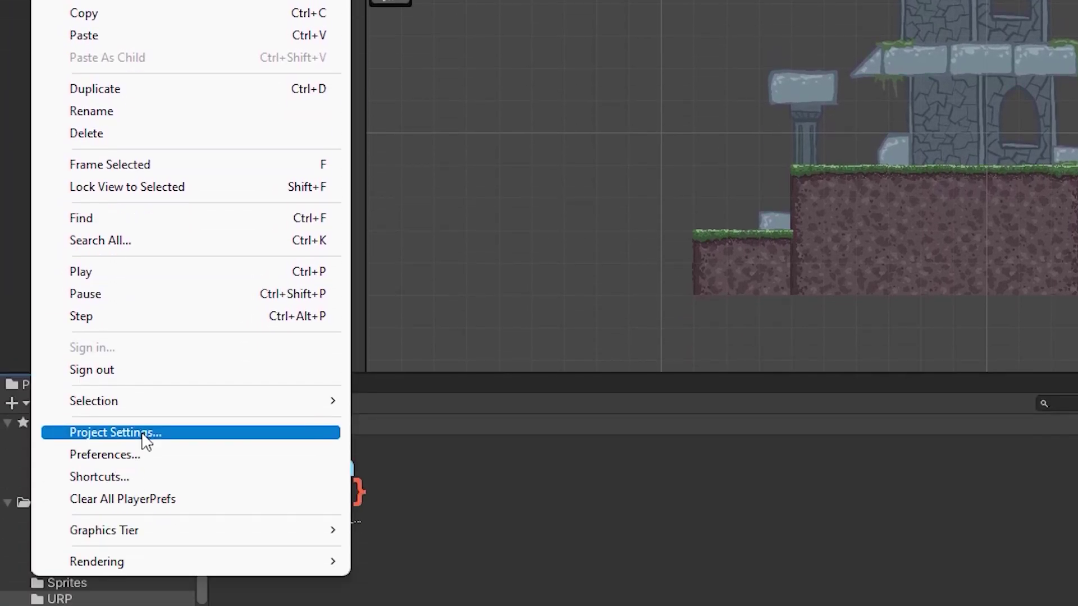
pyautogui.click(143, 435)
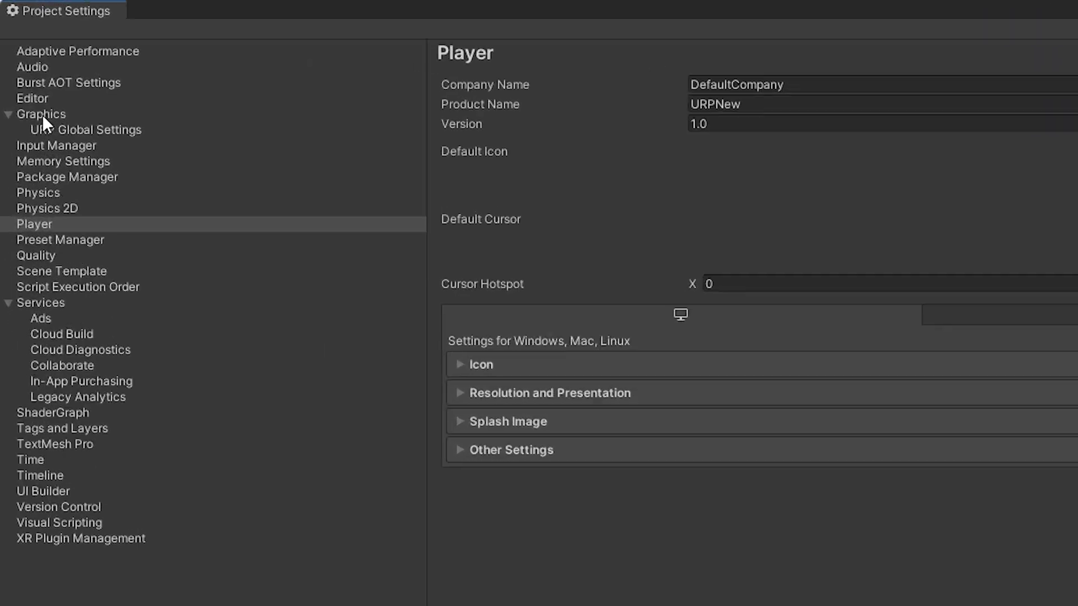
pyautogui.click(24, 66)
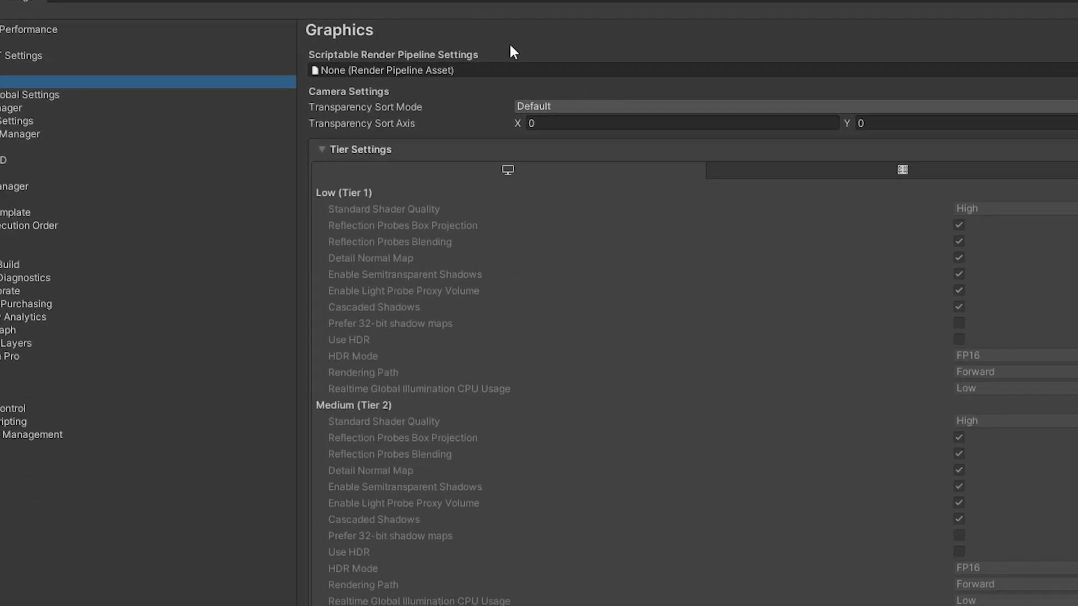
pyautogui.click(1061, 39)
pyautogui.click(836, 96)
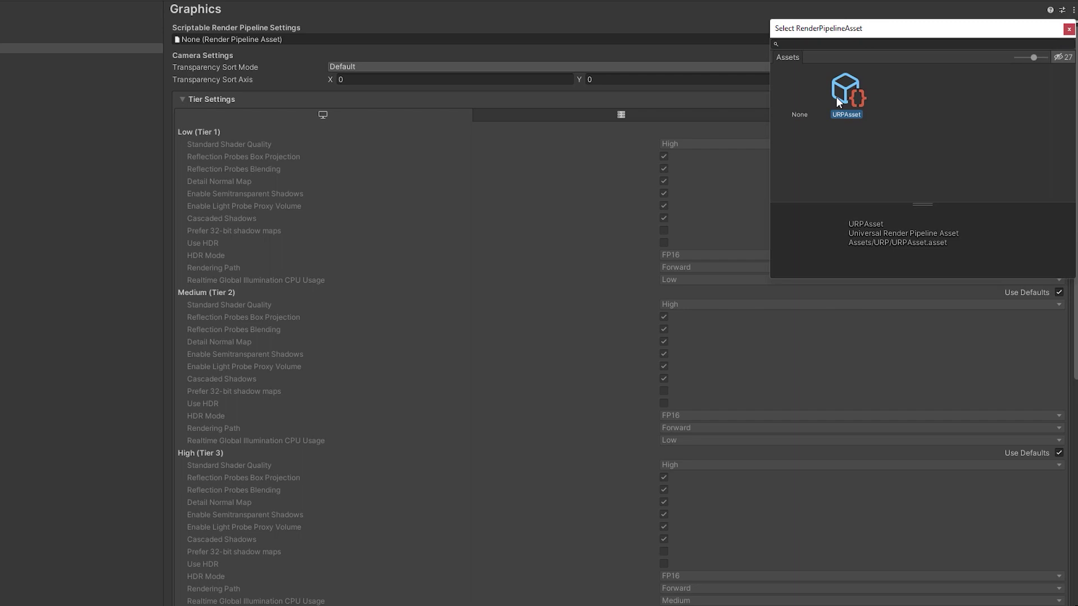
pyautogui.doubleClick(837, 96)
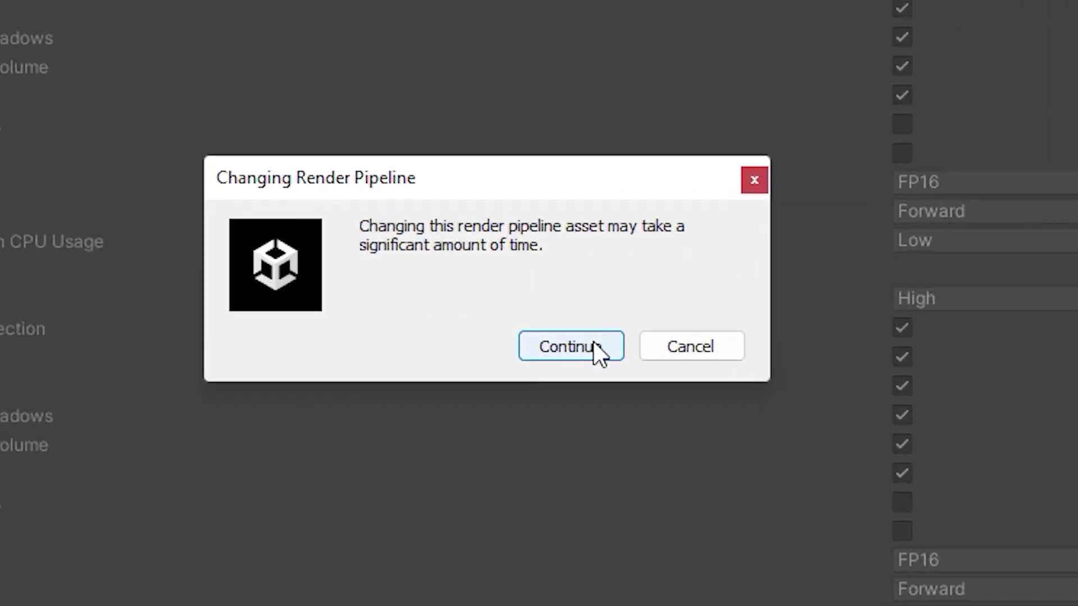
pyautogui.click(594, 346)
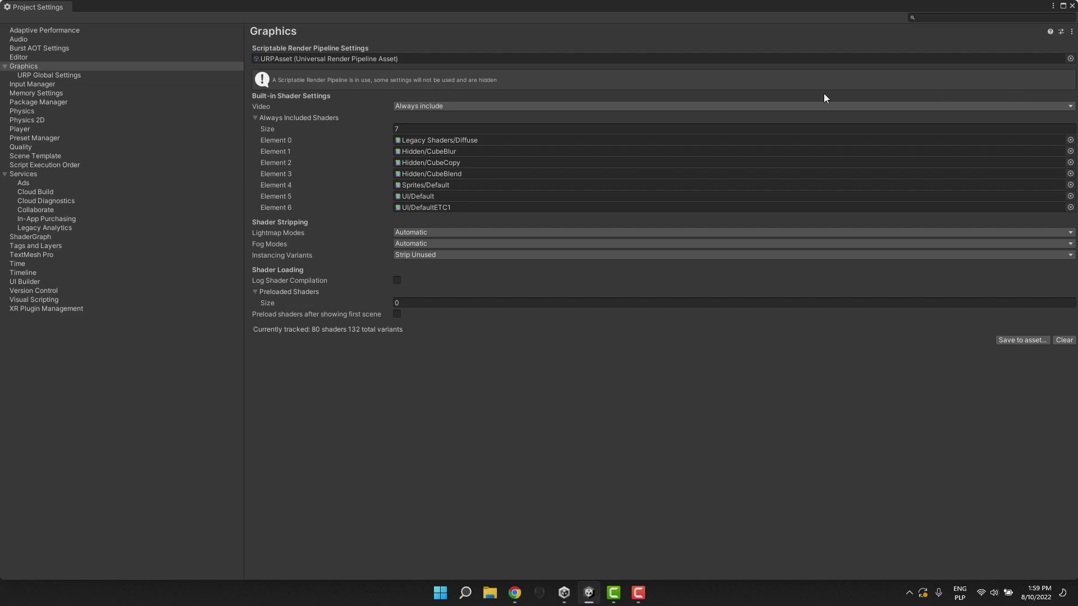
# - In the project's Quality settings, assign URPAsset as the Render Pipeline Asset of the Ultra level and accept the change
pyautogui.click(23, 146)
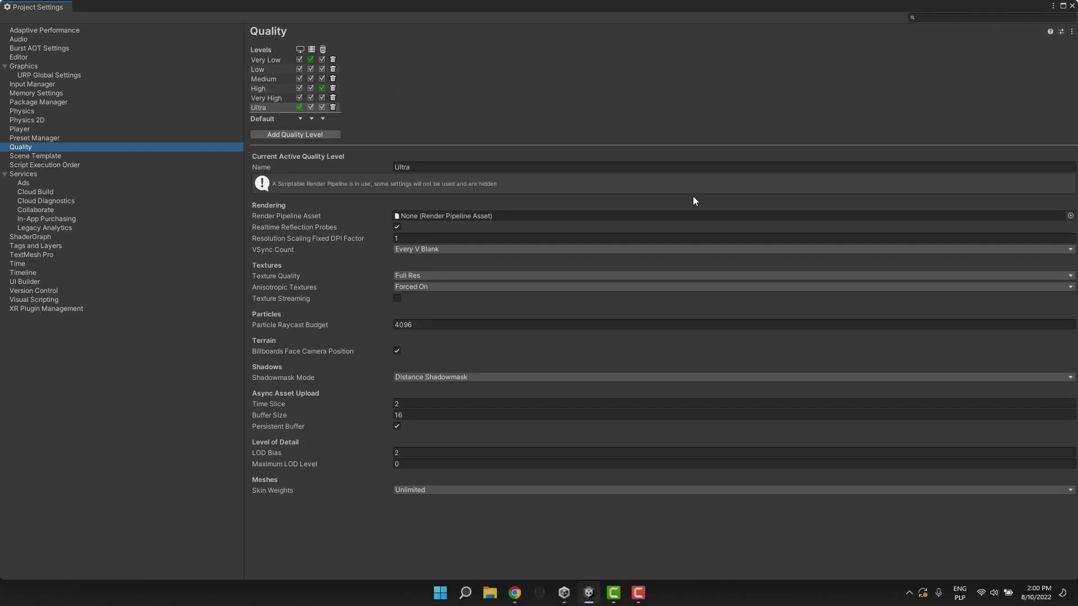
pyautogui.click(1071, 216)
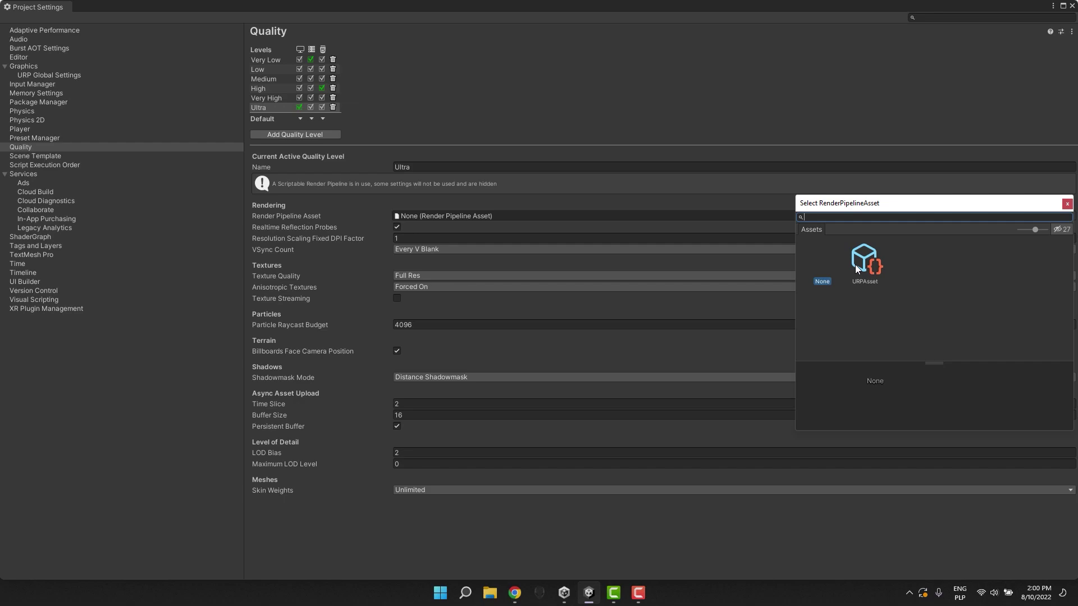
pyautogui.click(856, 265)
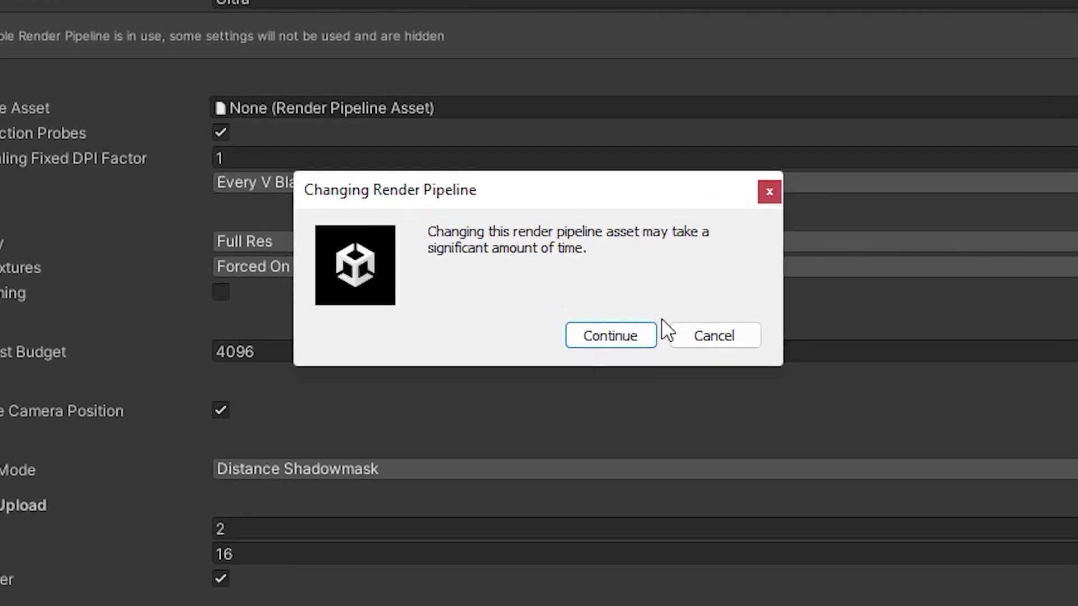
pyautogui.click(604, 332)
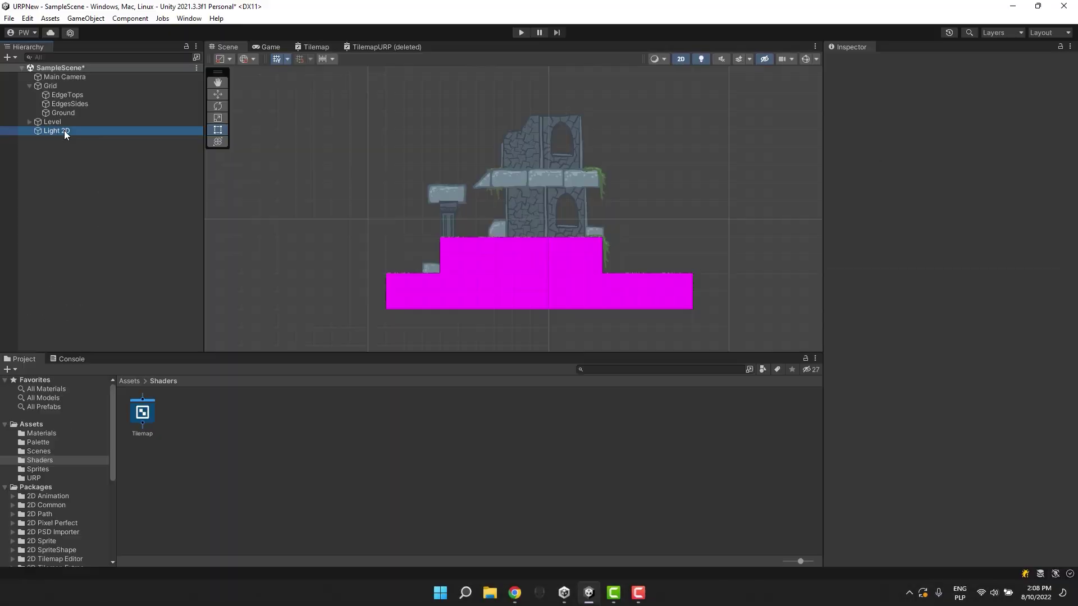
# - Delete the Light 2D object from SampleScene and collapse the Grid object's children
pyautogui.press('Delete')
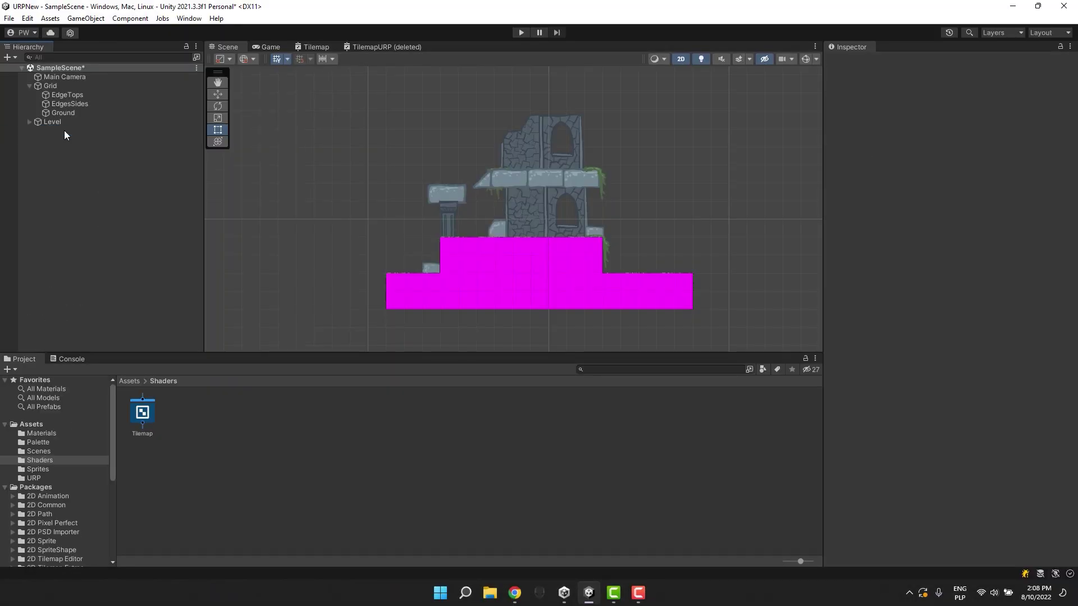
pyautogui.click(28, 86)
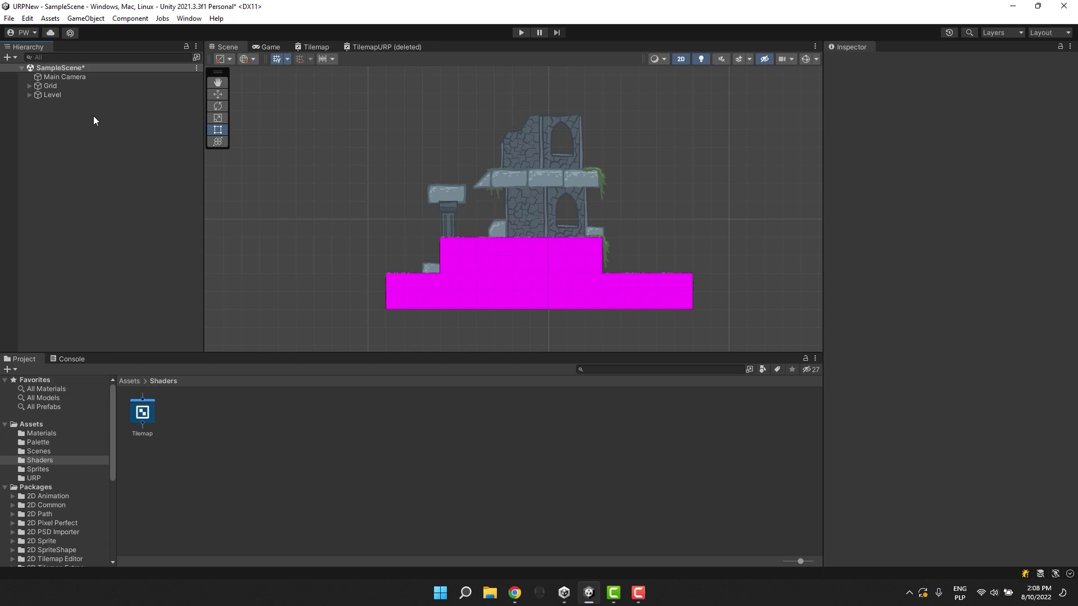
# - Open the Render Pipeline Converter, enable Material and Material Reference Upgrade for Built-in to 2D (URP), and initialize the converters
pyautogui.click(200, 17)
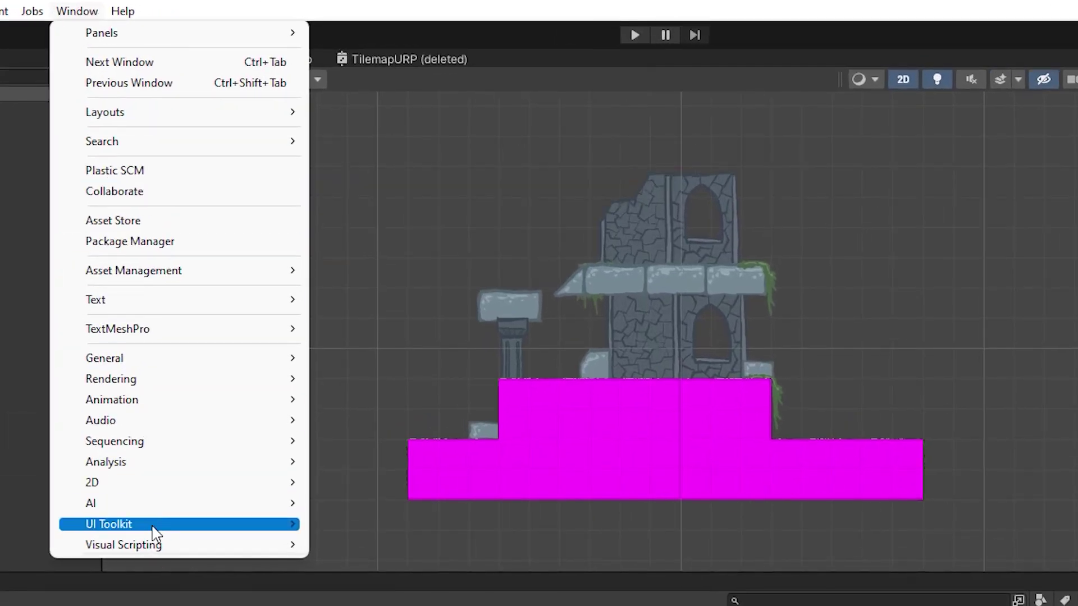
pyautogui.moveTo(144, 380)
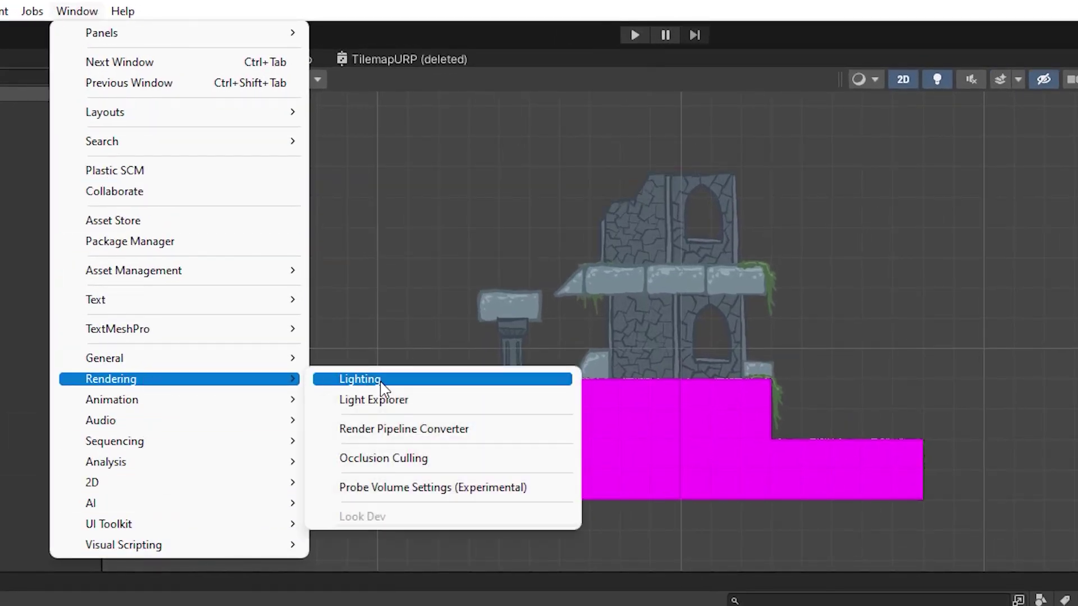
pyautogui.click(428, 433)
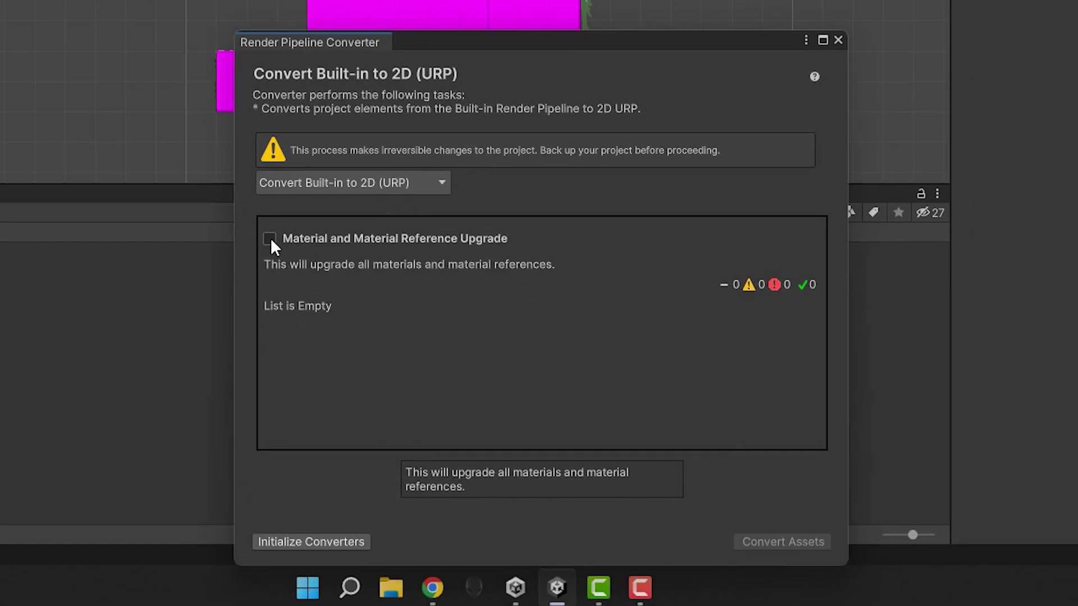
pyautogui.click(351, 405)
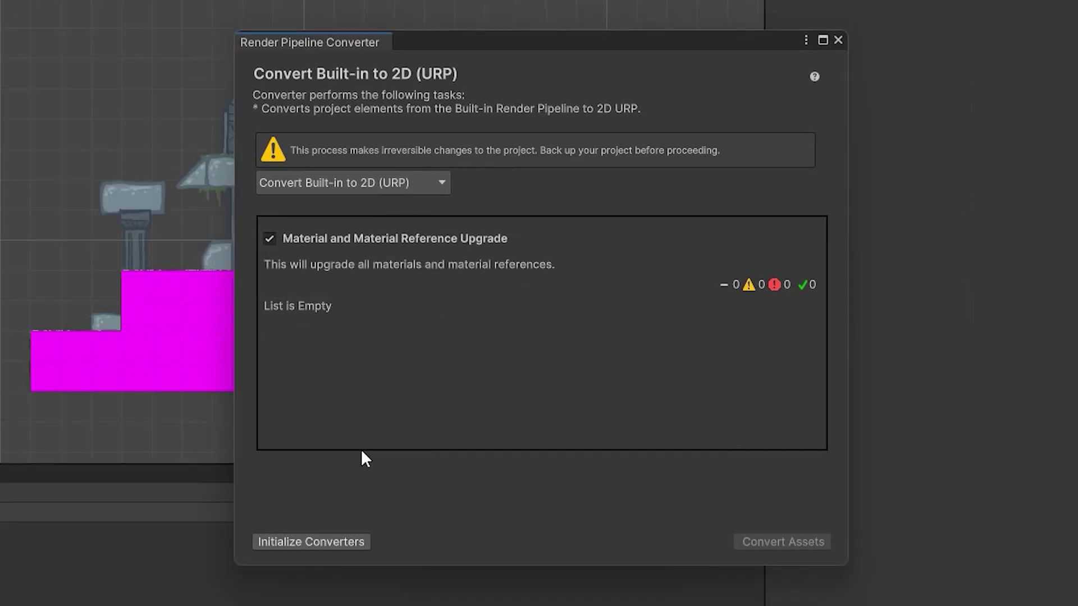
pyautogui.click(281, 542)
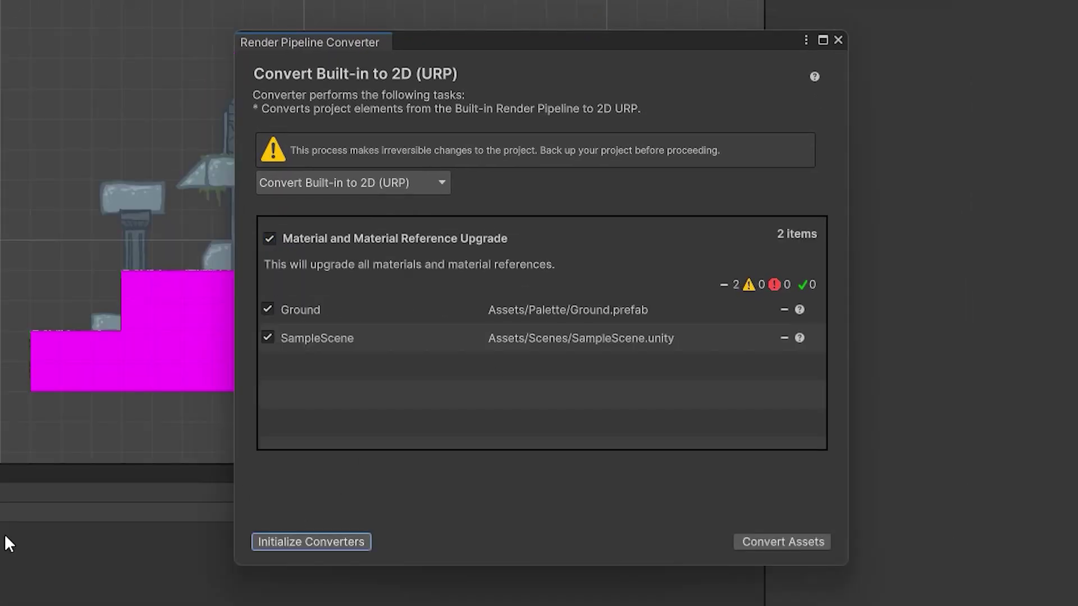
# - Convert the listed Ground and SampleScene assets, and try to convert the selected TilemapMaterial from Built-in to URP
pyautogui.click(753, 542)
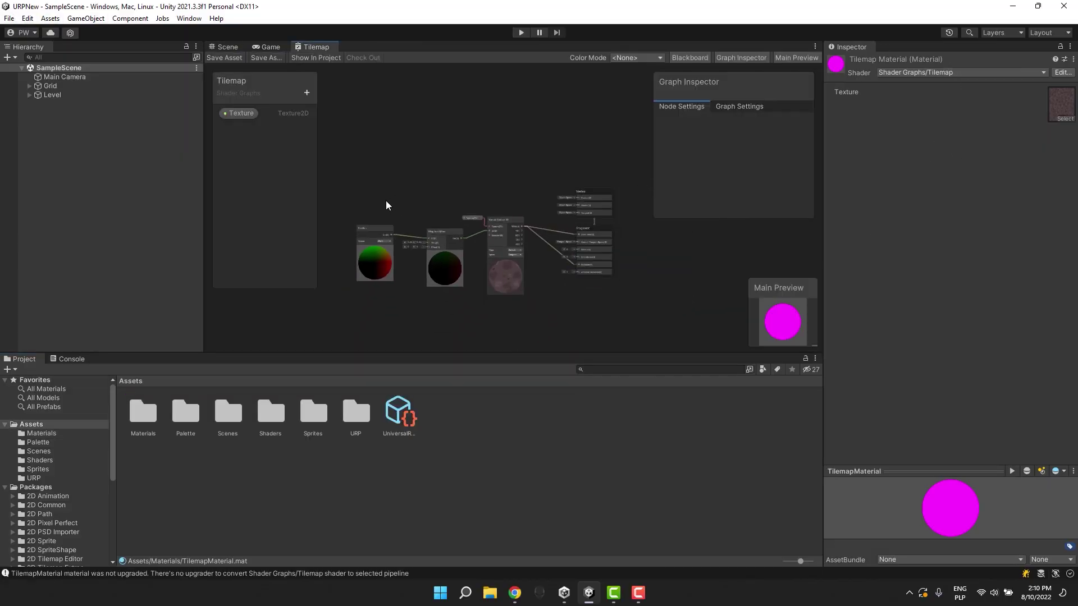
pyautogui.click(27, 18)
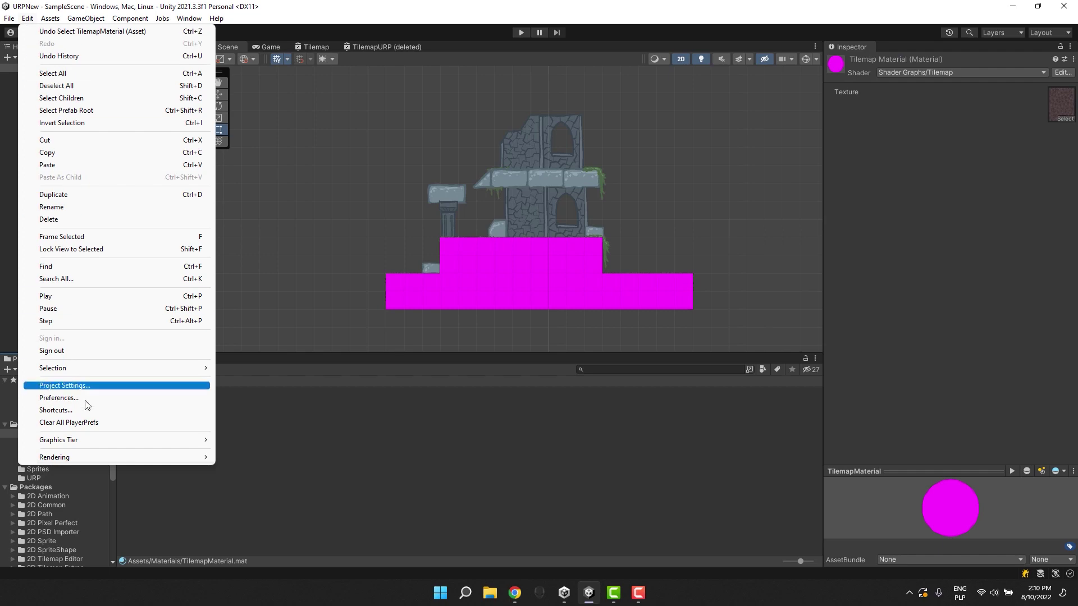
pyautogui.moveTo(177, 456)
pyautogui.moveTo(281, 458)
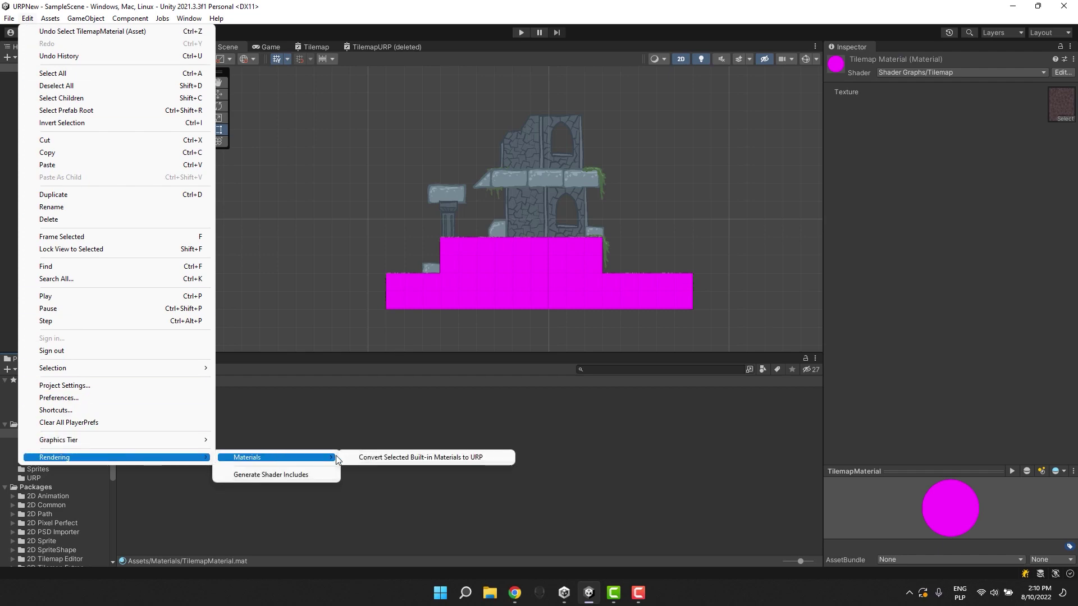
pyautogui.click(364, 458)
pyautogui.click(563, 316)
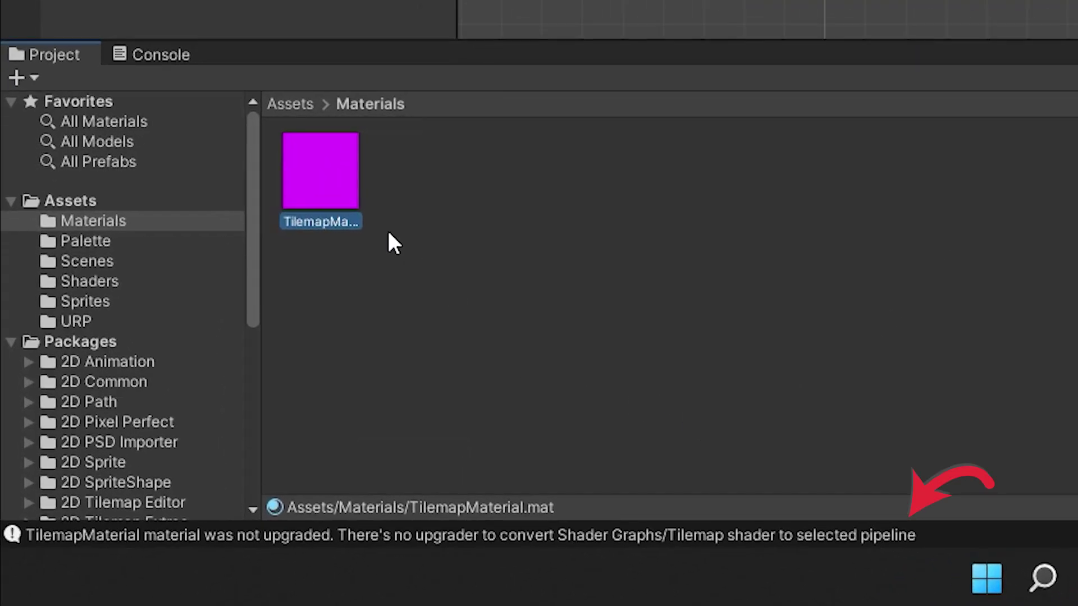
# - Create a URP Lit Shader Graph named TilemapURP in the project's Shaders folder
pyautogui.click(291, 104)
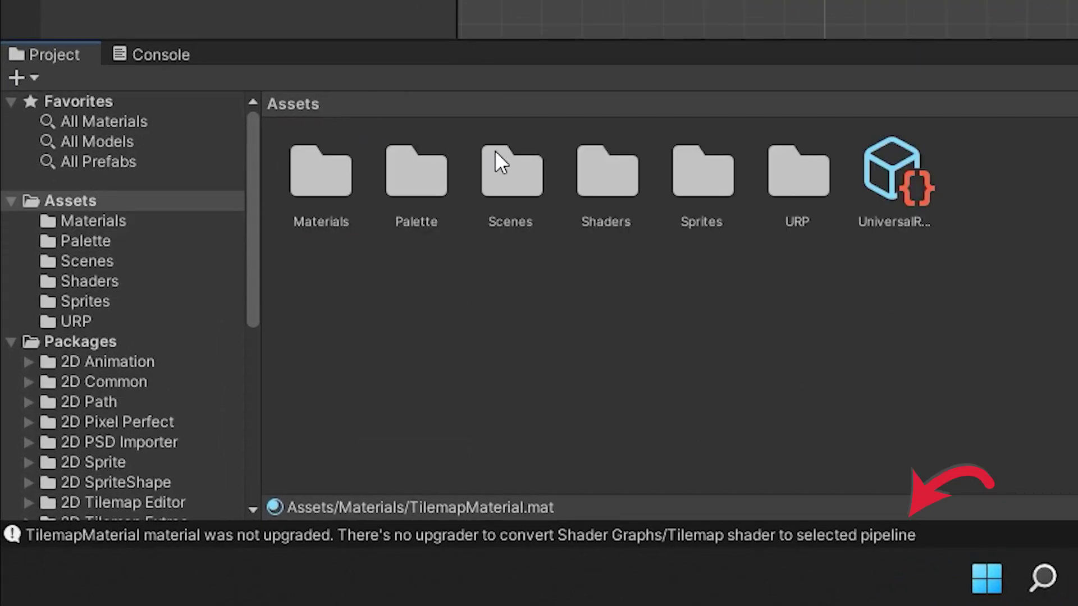
pyautogui.doubleClick(606, 171)
pyautogui.rightClick(466, 228)
pyautogui.moveTo(631, 0)
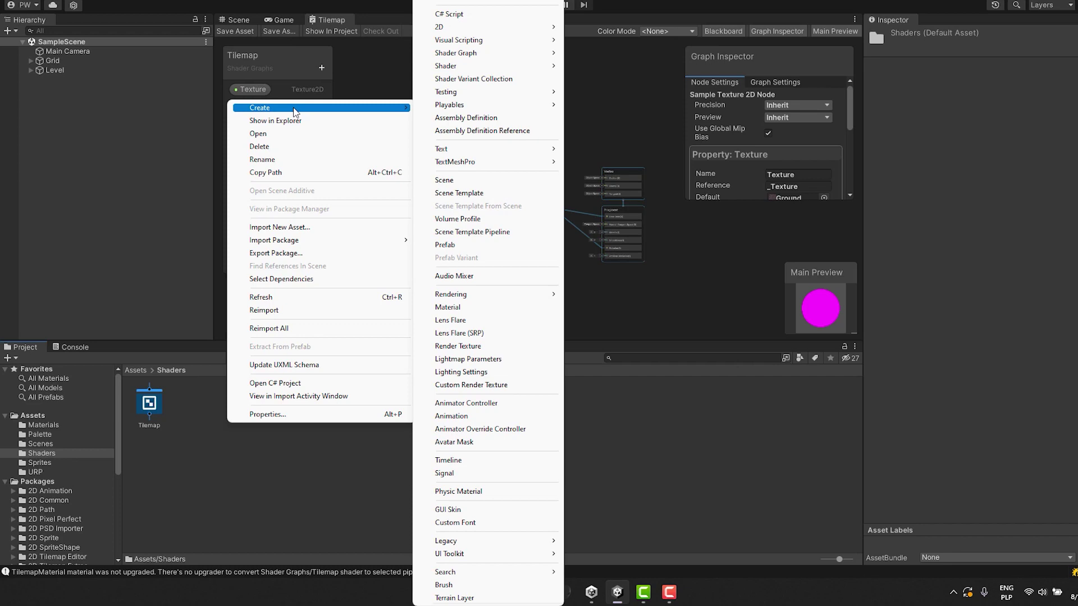
pyautogui.moveTo(479, 53)
pyautogui.moveTo(594, 71)
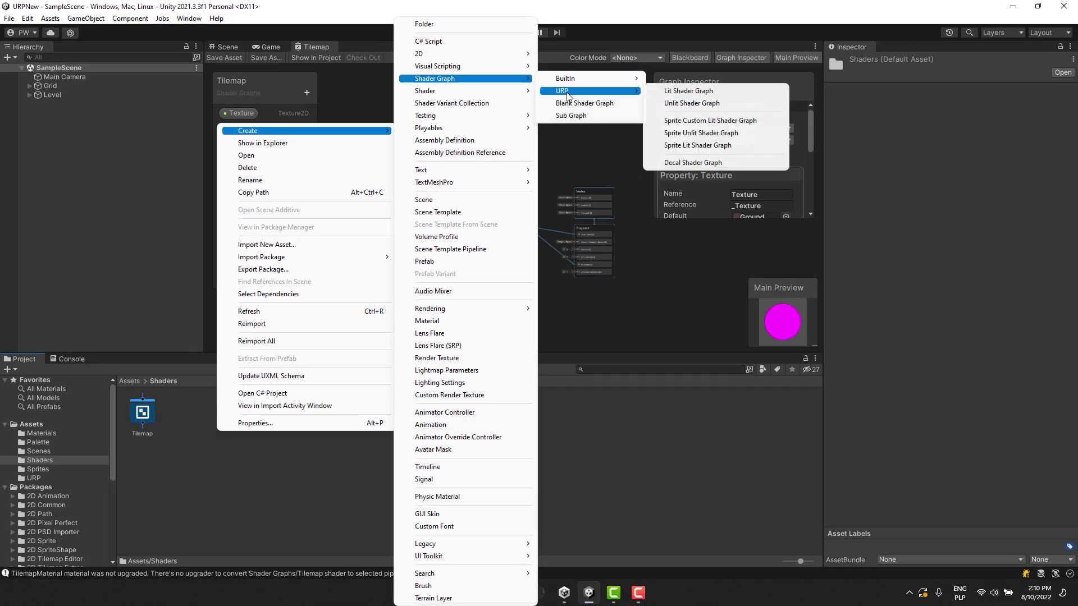
pyautogui.click(694, 91)
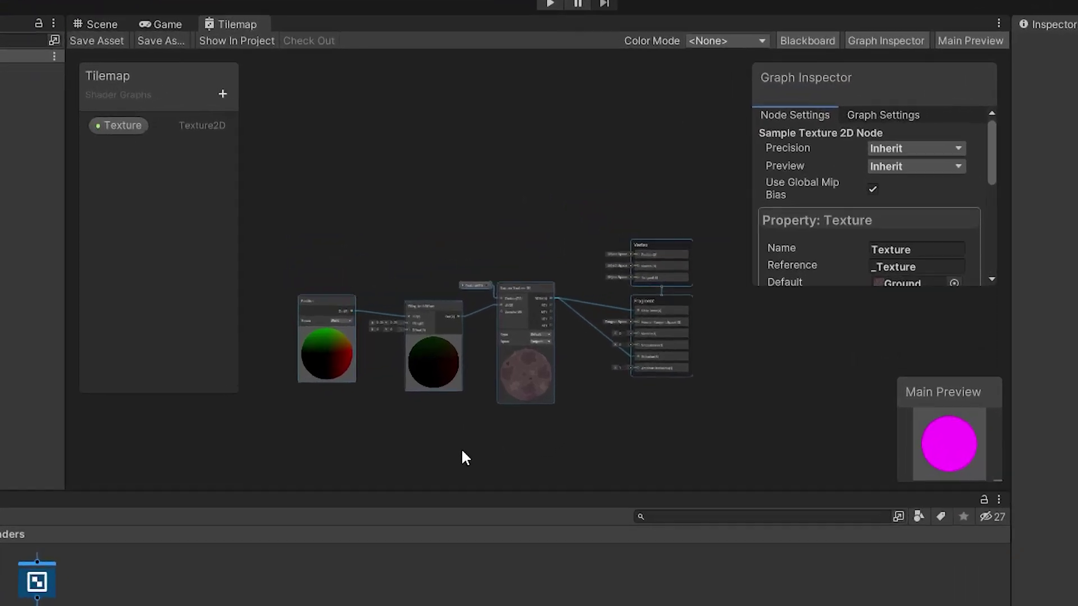
# - Copy the Tilemap graph's nodes into TilemapURP and place the Position, Tiling And Offset and texture nodes beside the Vertex and Fragment blocks
pyautogui.scroll(-5, 337, 317)
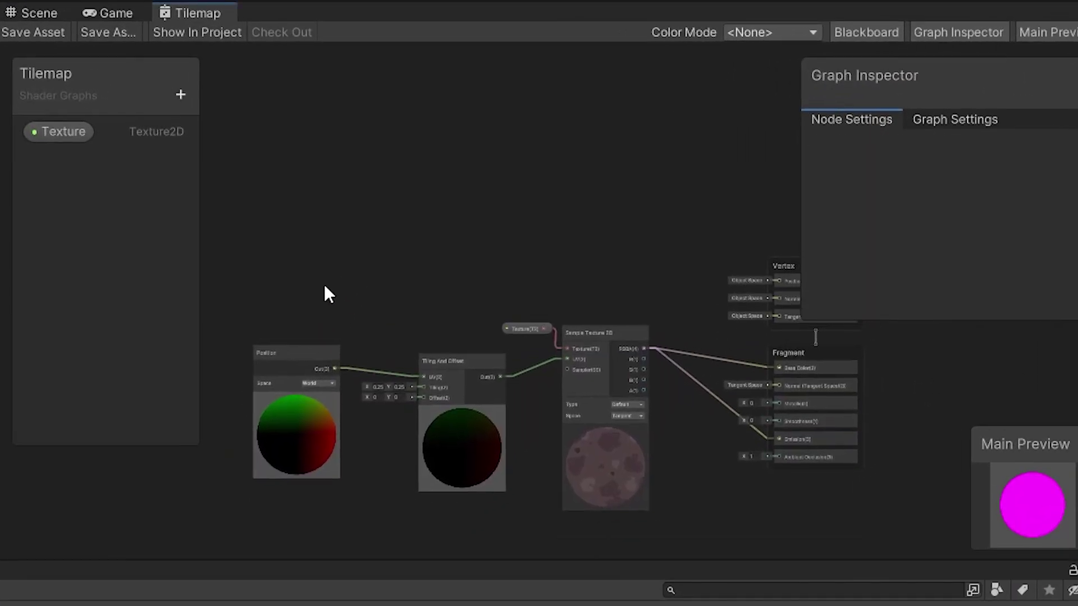
pyautogui.moveTo(268, 247); pyautogui.dragTo(751, 516)
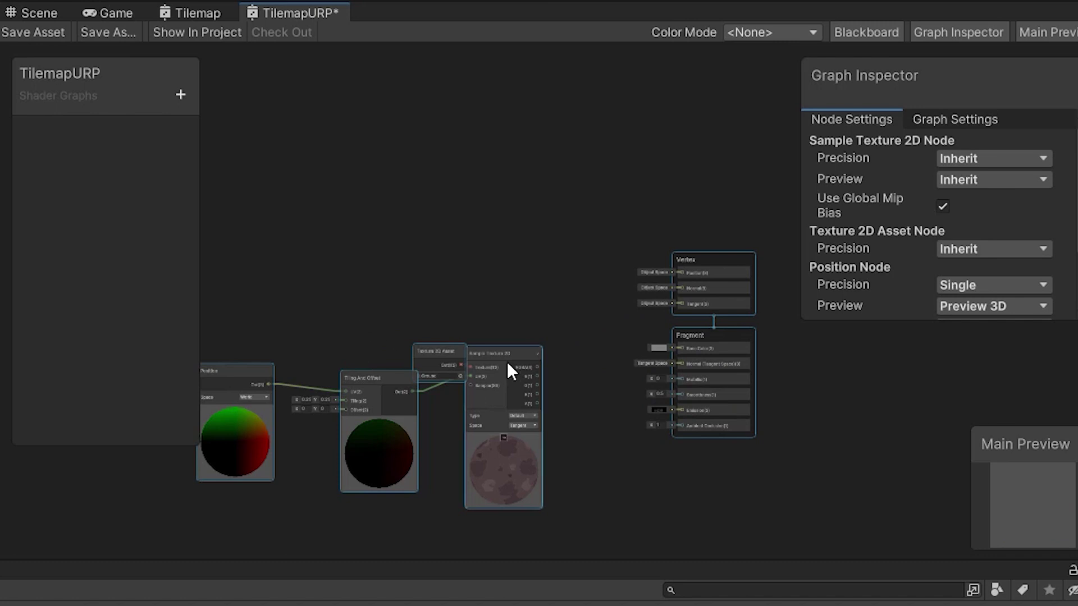
pyautogui.moveTo(506, 362); pyautogui.dragTo(540, 279)
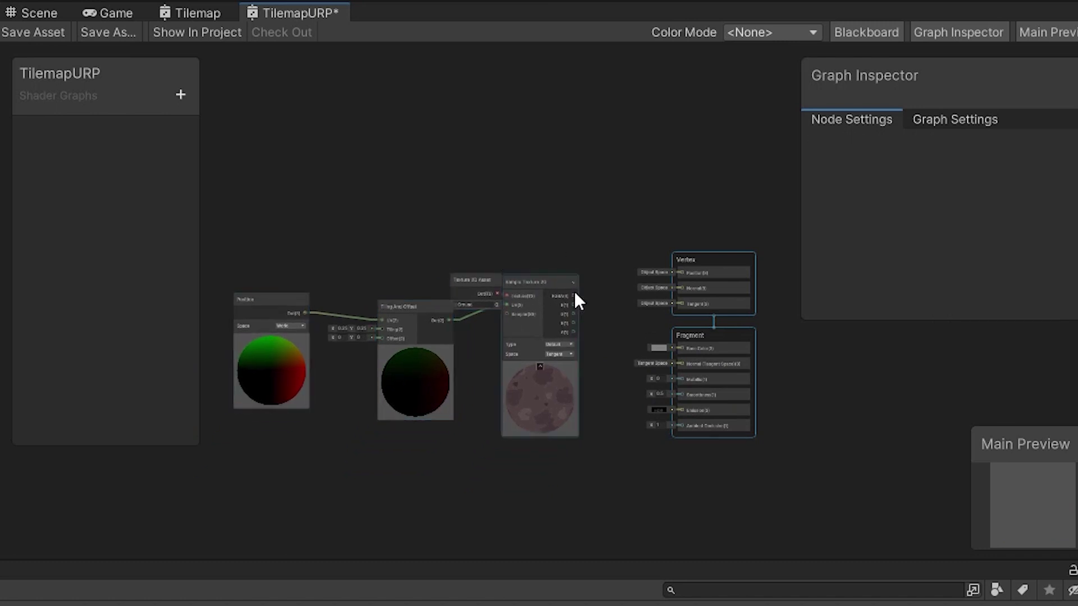
# - Connect the Sample Texture 2D RGBA output to the Fragment's Base Color and Emission, save TilemapURP, and return to the scene view
pyautogui.scroll(4, 574, 298)
pyautogui.moveTo(567, 305); pyautogui.dragTo(409, 314, button='middle')
pyautogui.moveTo(409, 315); pyautogui.dragTo(623, 412)
pyautogui.click(4, 30)
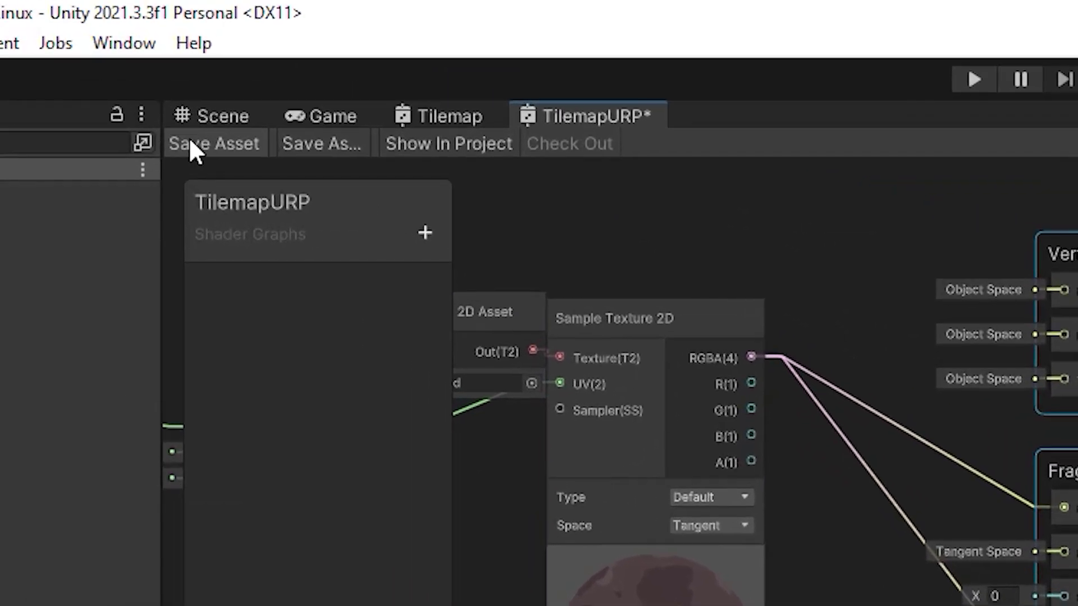
pyautogui.click(190, 144)
pyautogui.click(198, 113)
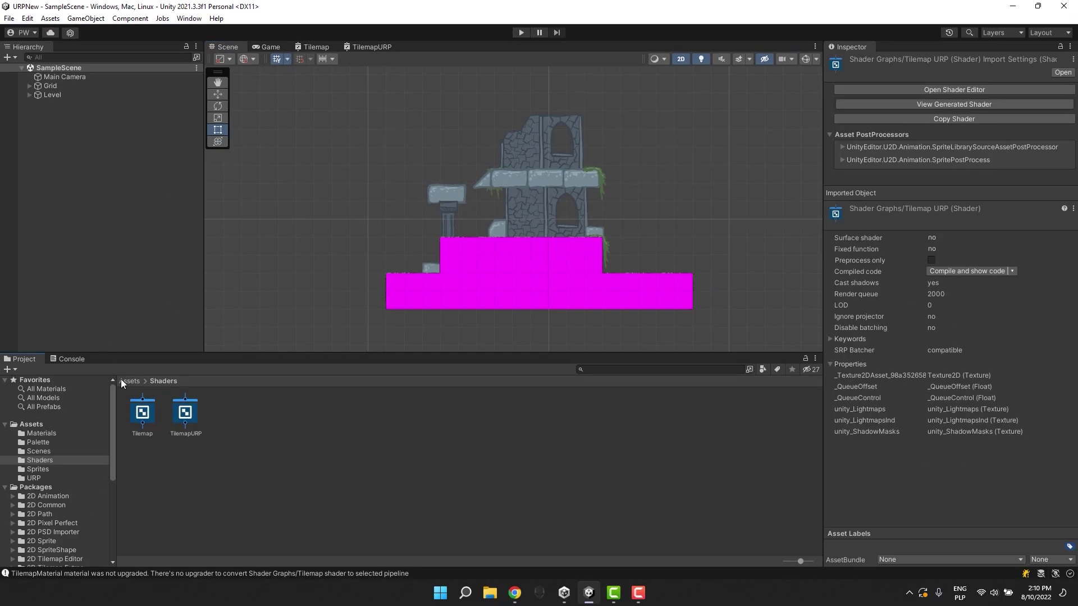
# - Assign the TilemapURP shader to TilemapMaterial in the Materials folder
pyautogui.click(129, 381)
pyautogui.doubleClick(142, 413)
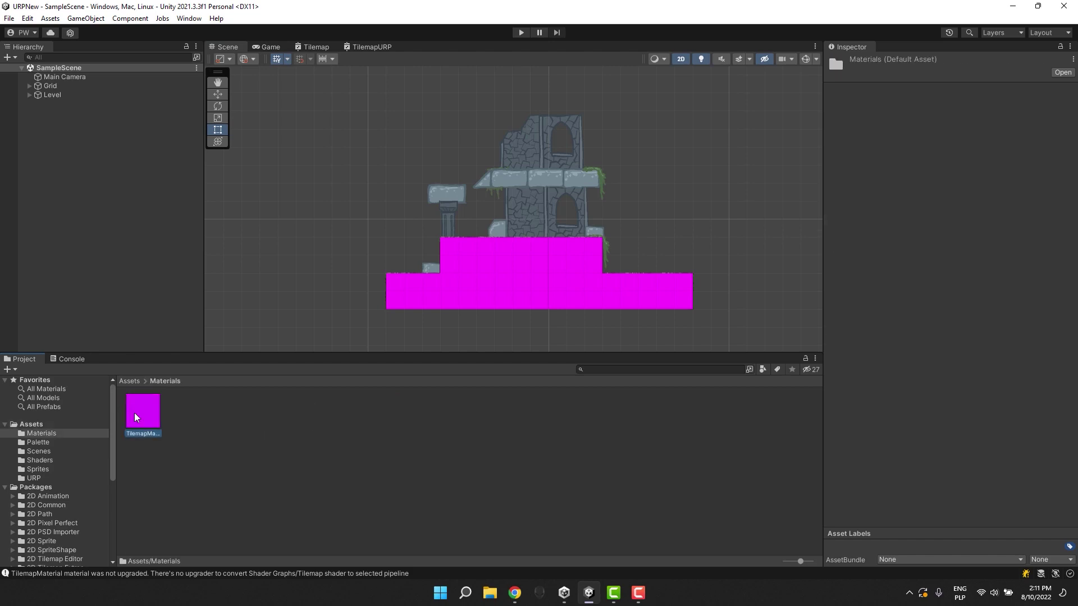
pyautogui.click(139, 410)
pyautogui.click(909, 73)
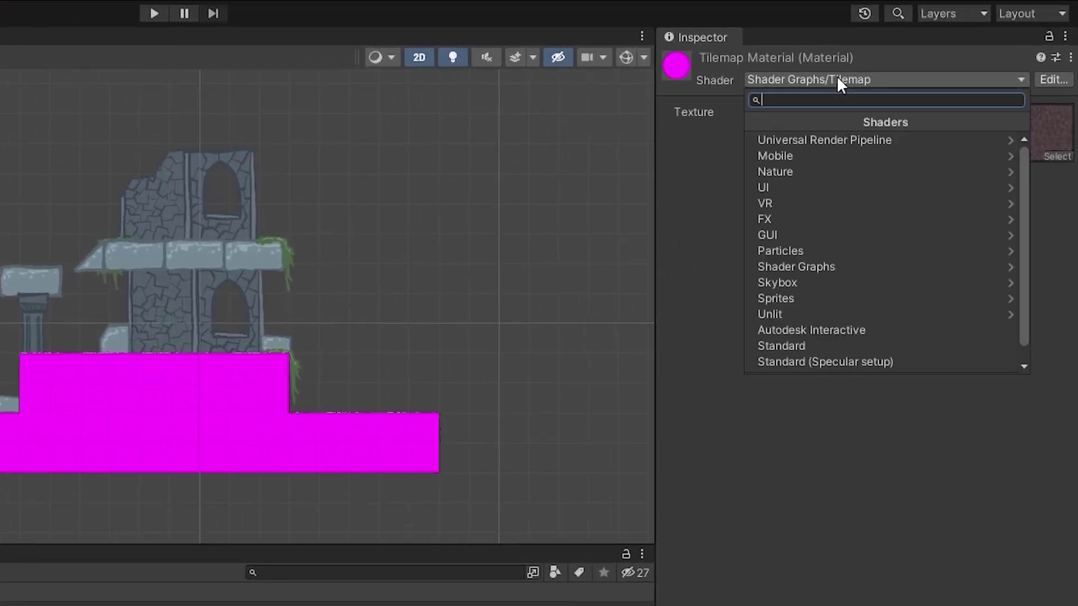
pyautogui.write('tile')
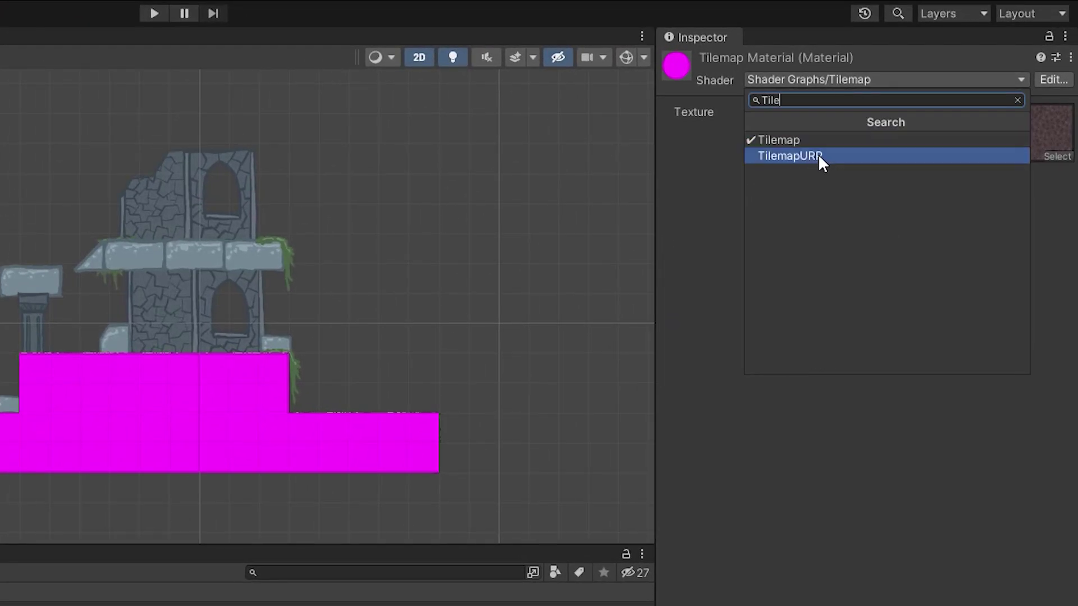
pyautogui.click(817, 158)
pyautogui.click(219, 604)
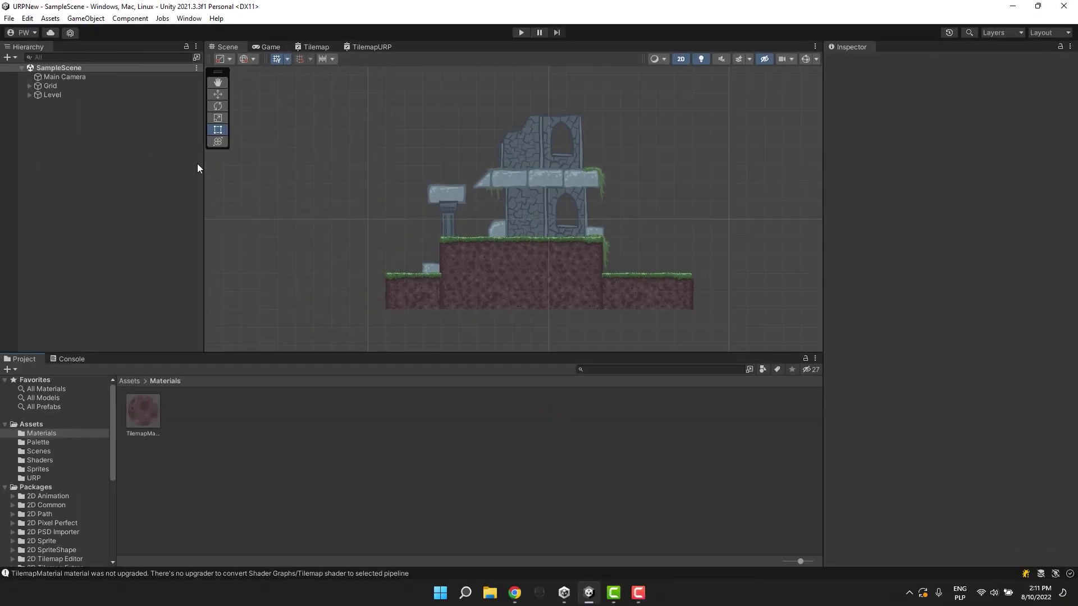
# - Create a New Lighting Settings asset for the scene, look through its options, and close the Lighting window
pyautogui.click(189, 19)
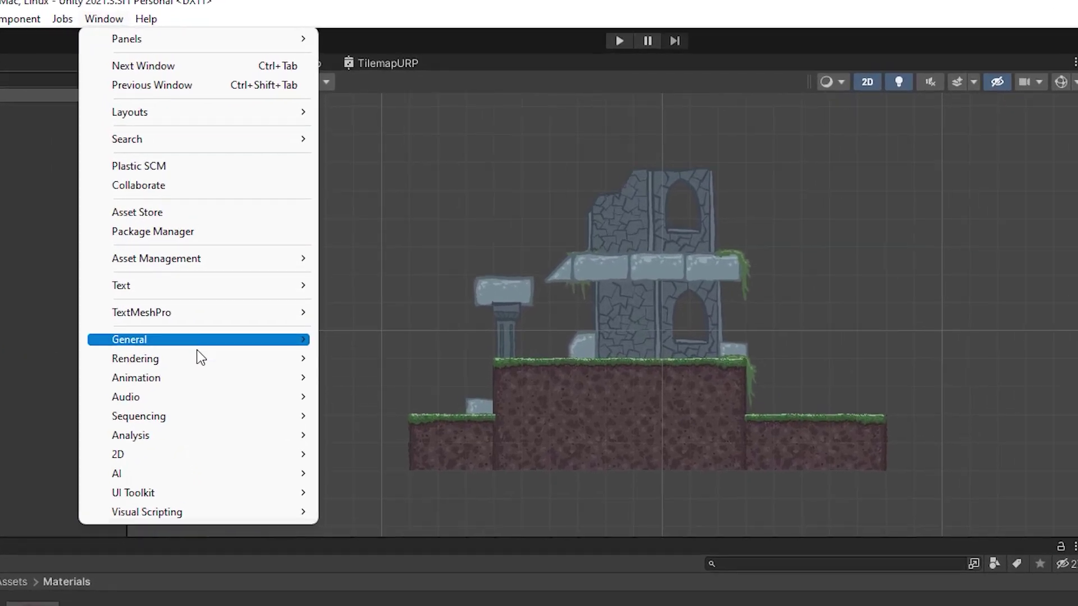
pyautogui.moveTo(199, 359)
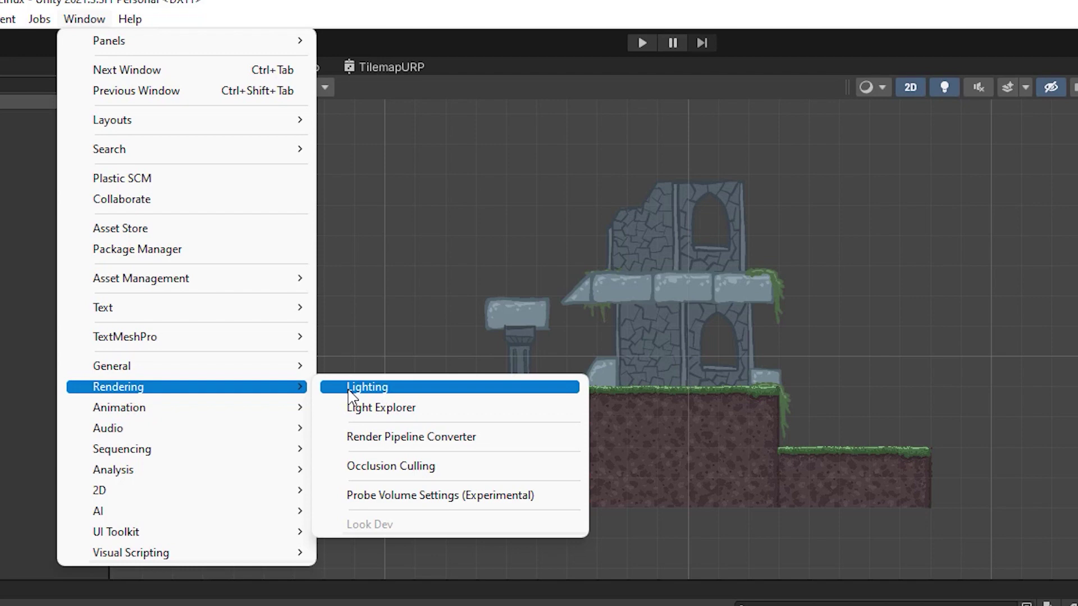
pyautogui.click(350, 389)
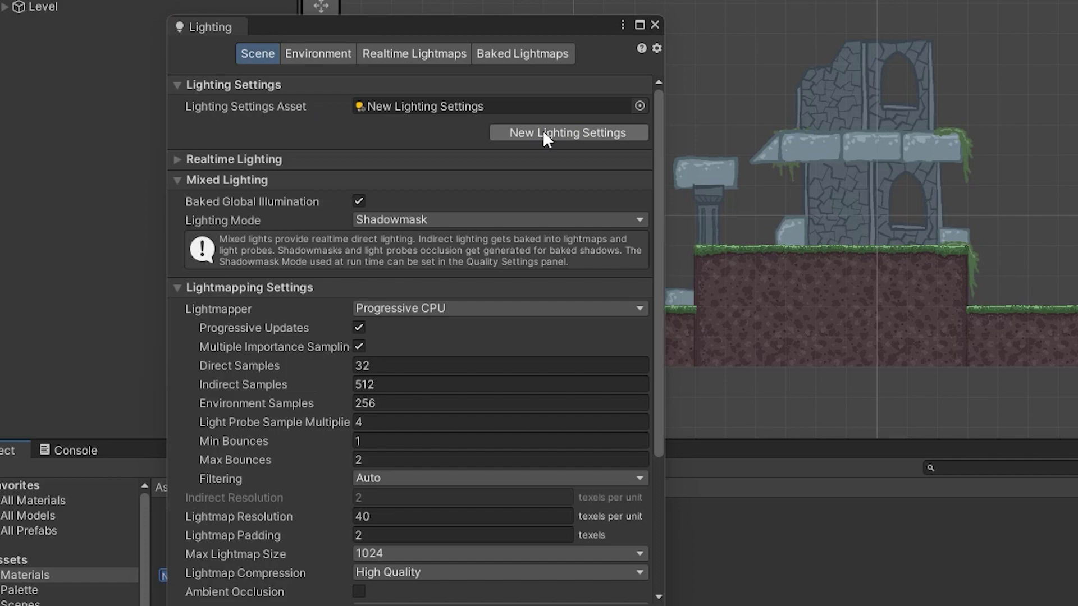
pyautogui.scroll(-5, 341, 227)
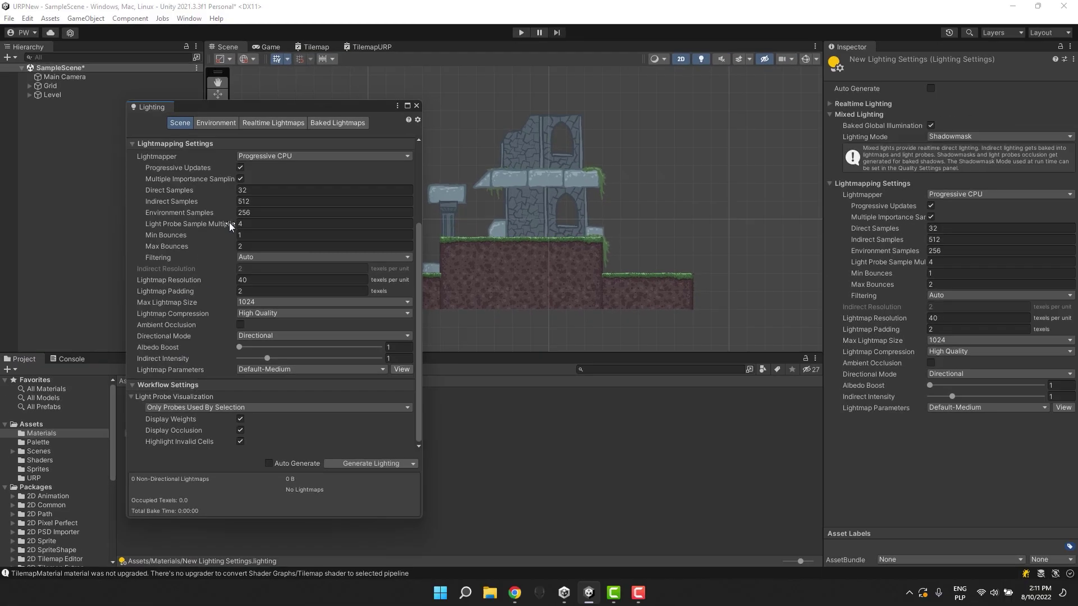
pyautogui.click(416, 106)
# - Add a Global Light 2D to SampleScene and name it GlobalLight
pyautogui.click(124, 381)
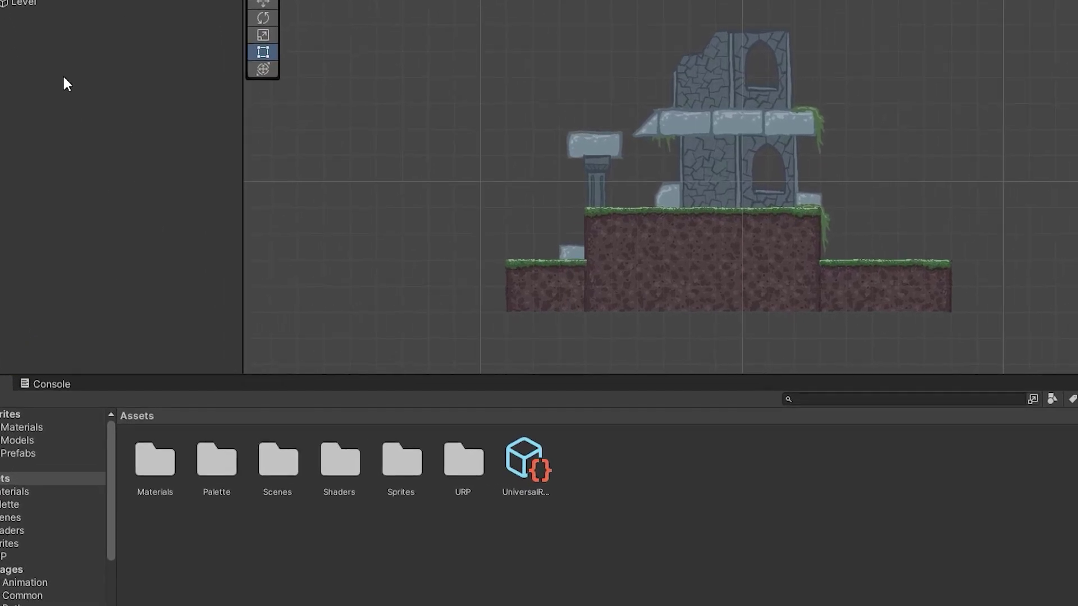
pyautogui.rightClick(50, 54)
pyautogui.moveTo(239, 325)
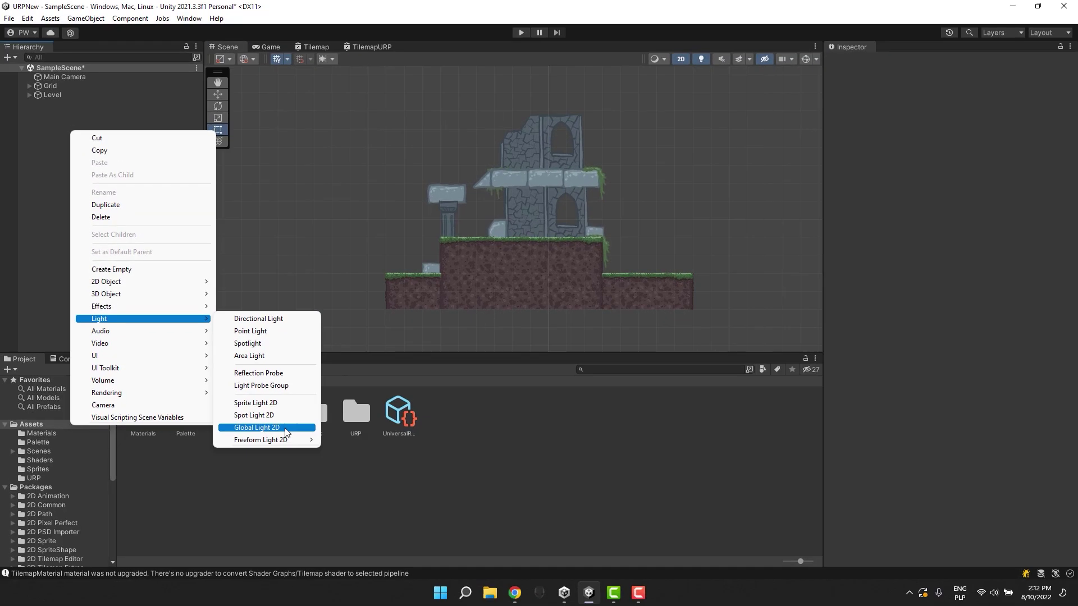
pyautogui.click(394, 508)
pyautogui.write('GlobalLight')
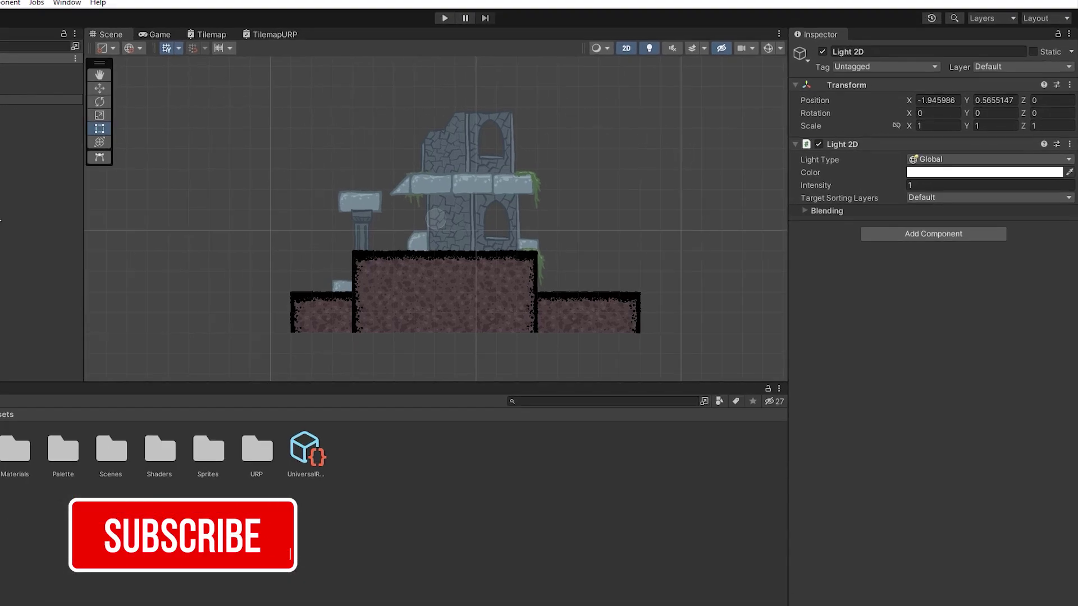
pyautogui.press('Return')
# - Set the Target Sorting Layers of GlobalLight to None
pyautogui.click(893, 212)
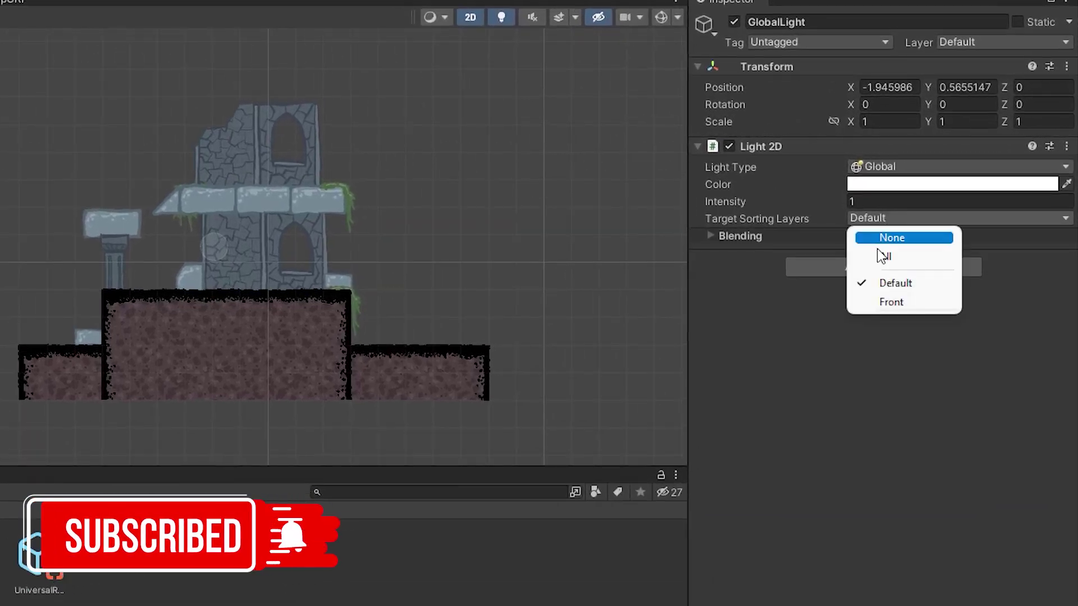
pyautogui.click(893, 248)
pyautogui.click(881, 213)
pyautogui.click(878, 230)
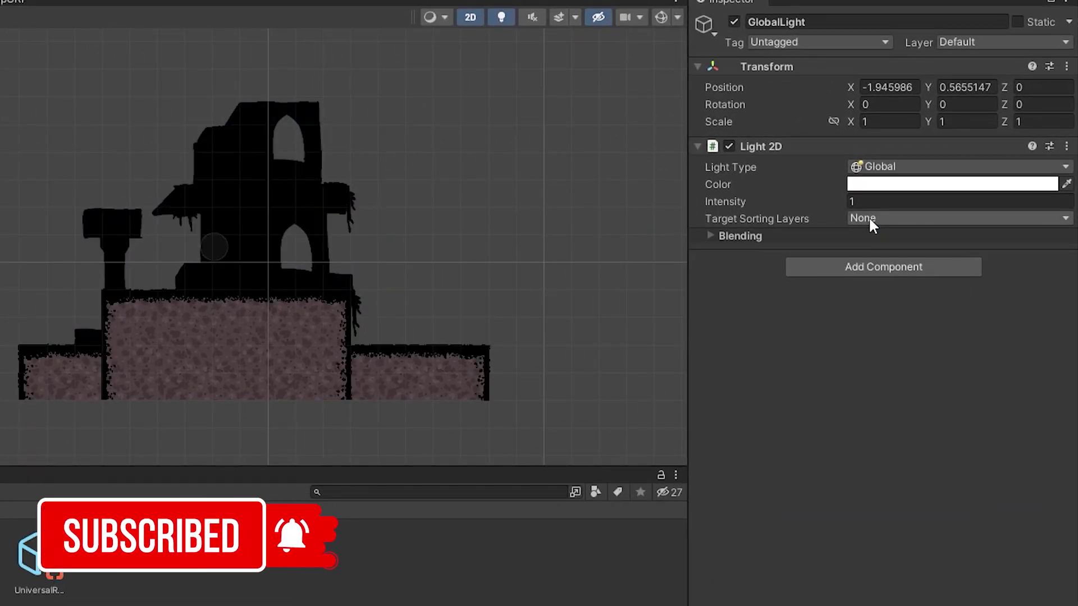